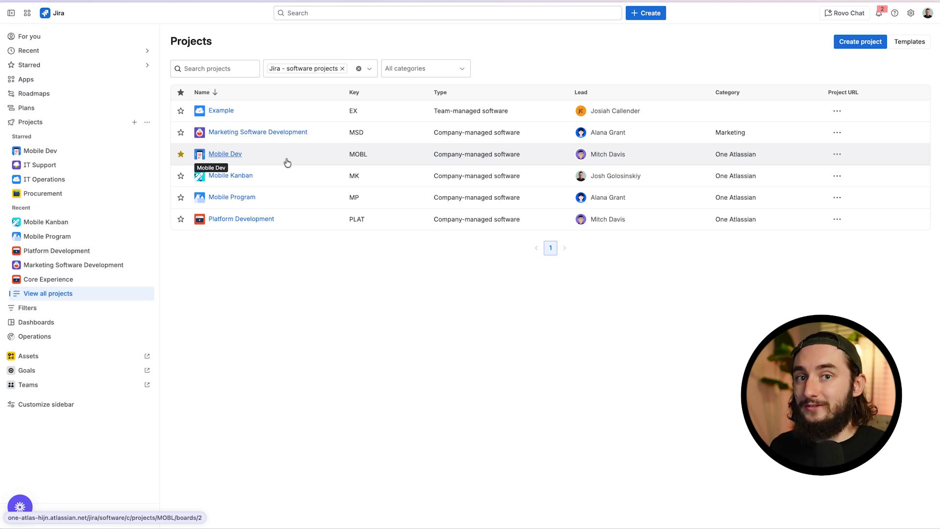
pyautogui.moveTo(58, 172)
pyautogui.click(70, 153)
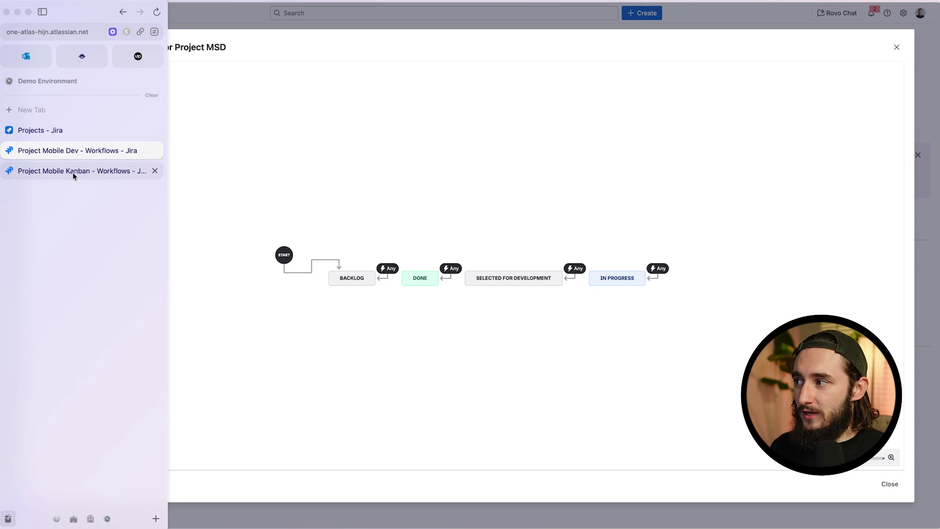
pyautogui.click(73, 171)
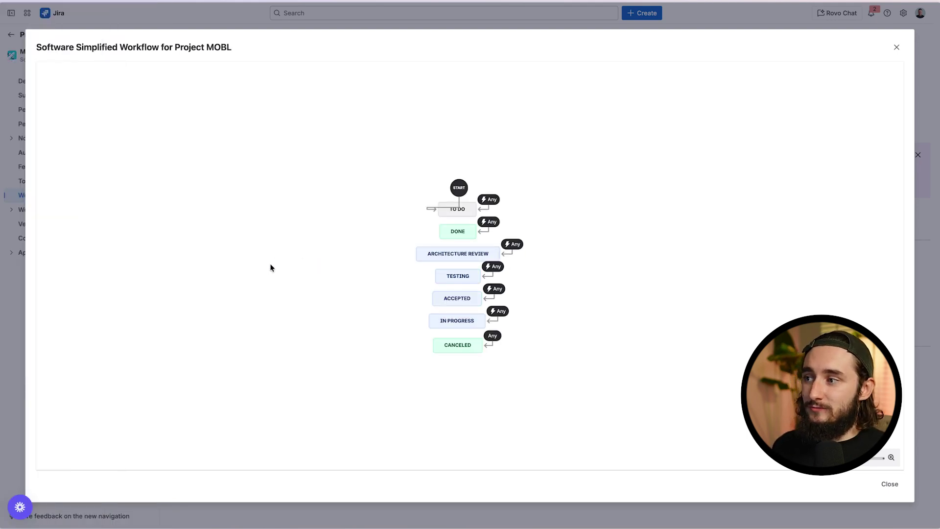
pyautogui.moveTo(1, 162)
pyautogui.click(73, 152)
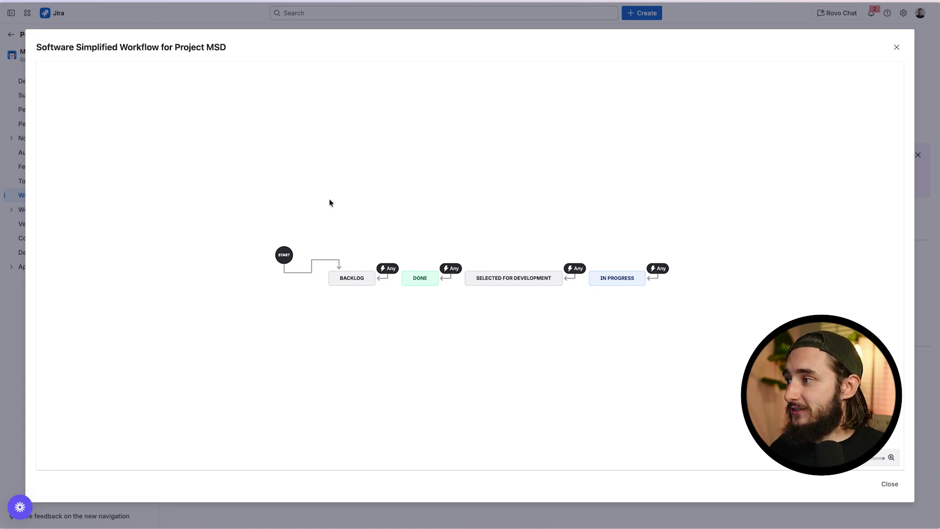
pyautogui.moveTo(1, 186)
pyautogui.click(80, 171)
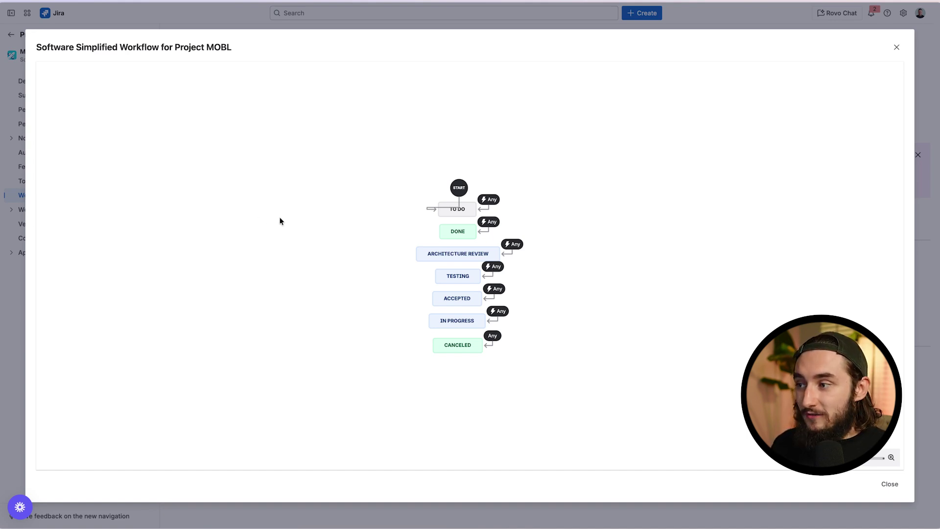
# Step: Compare the Mobile Dev (MSD) and Mobile Kanban (MOBL) workflow diagrams across browser tabs, ending on MSD
pyautogui.moveTo(1, 206)
pyautogui.click(84, 155)
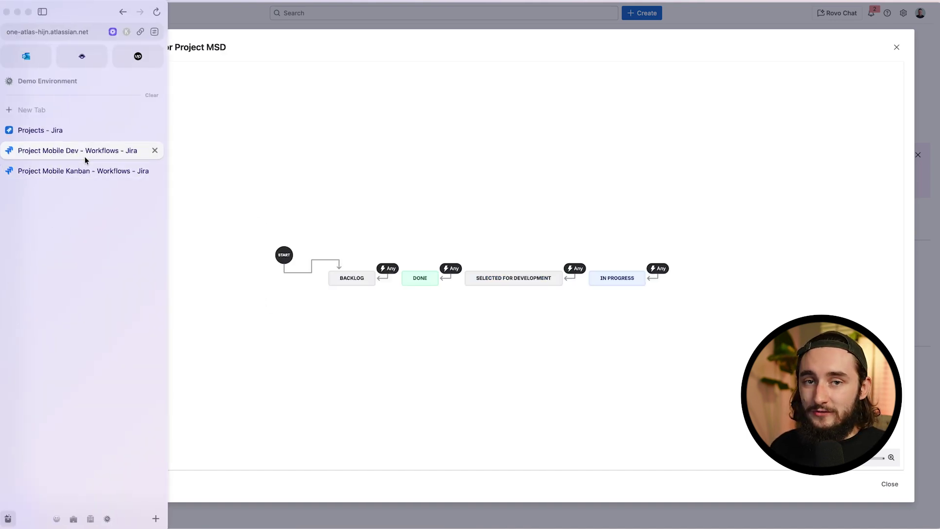
pyautogui.click(92, 174)
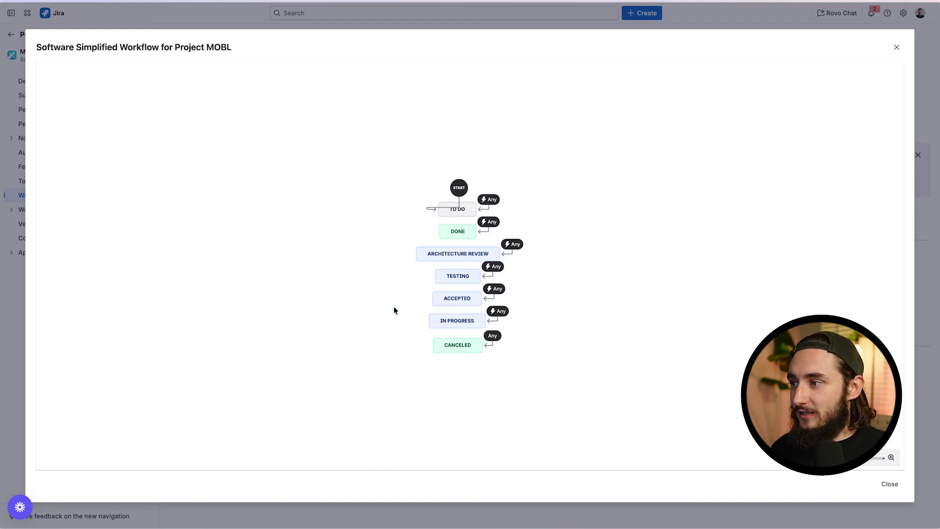
pyautogui.moveTo(2, 196)
pyautogui.click(101, 153)
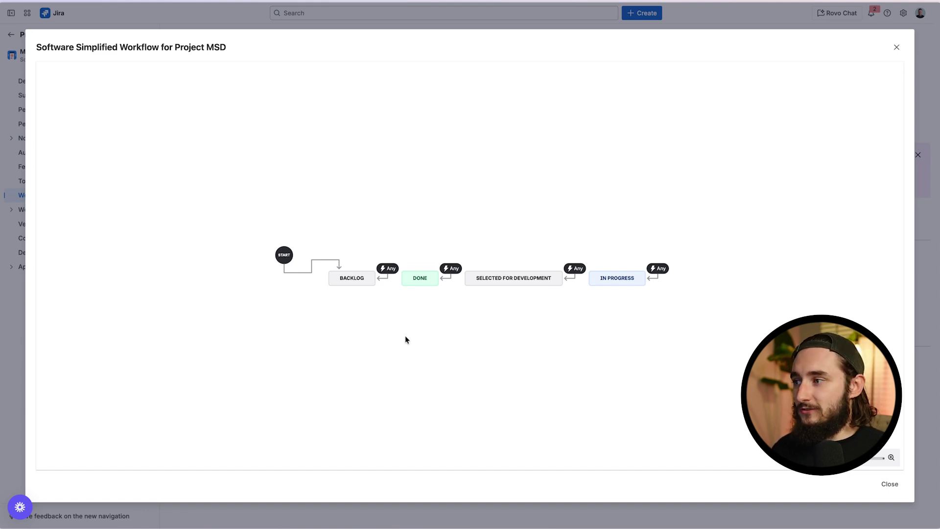
# Step: Close the MSD workflow diagram to return to Mobile Dev's Workflows settings page
pyautogui.click(890, 483)
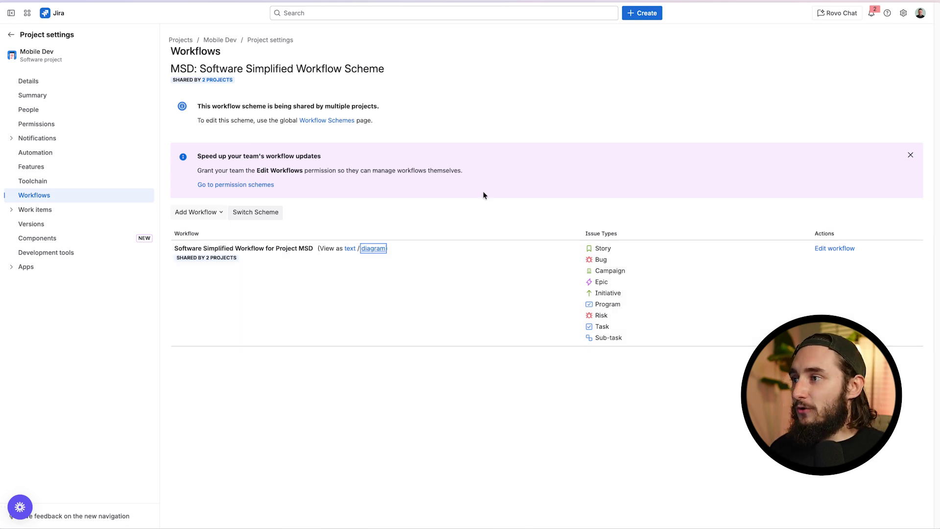
# Step: Go through Settings > Work items to the admin Workflow schemes list
pyautogui.click(905, 19)
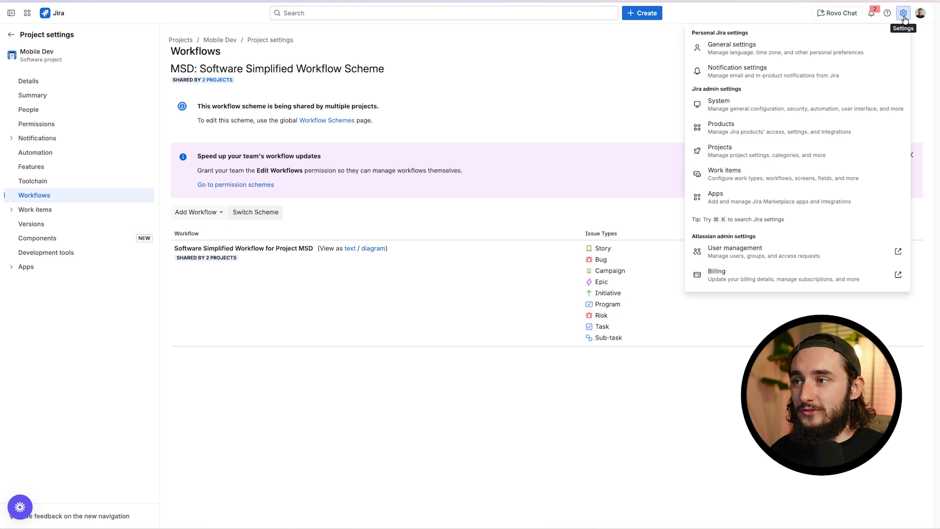
pyautogui.click(810, 169)
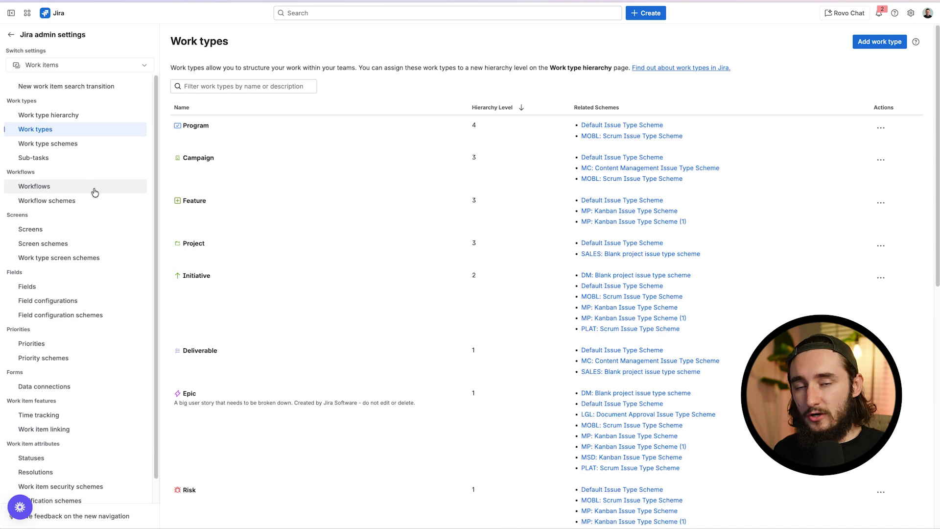
pyautogui.click(101, 199)
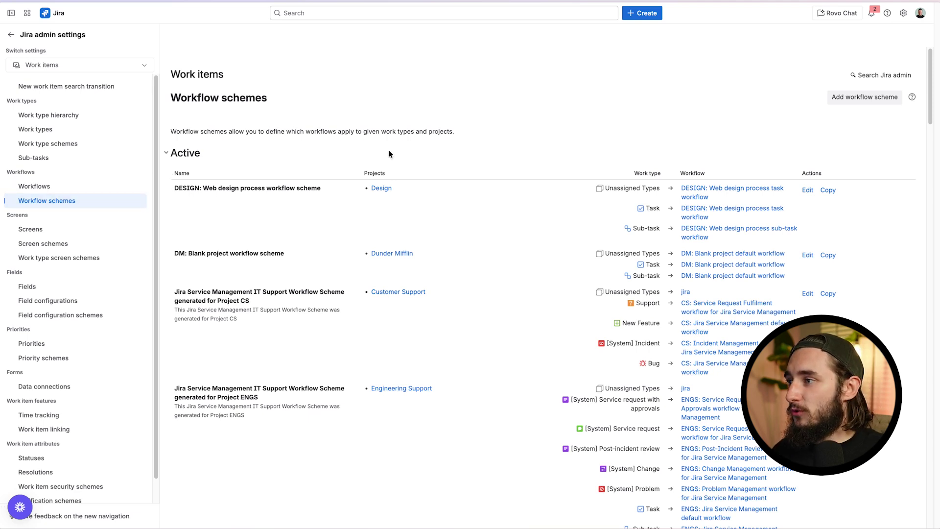
# Step: Add a new workflow scheme named 'Software Dev'
pyautogui.click(874, 100)
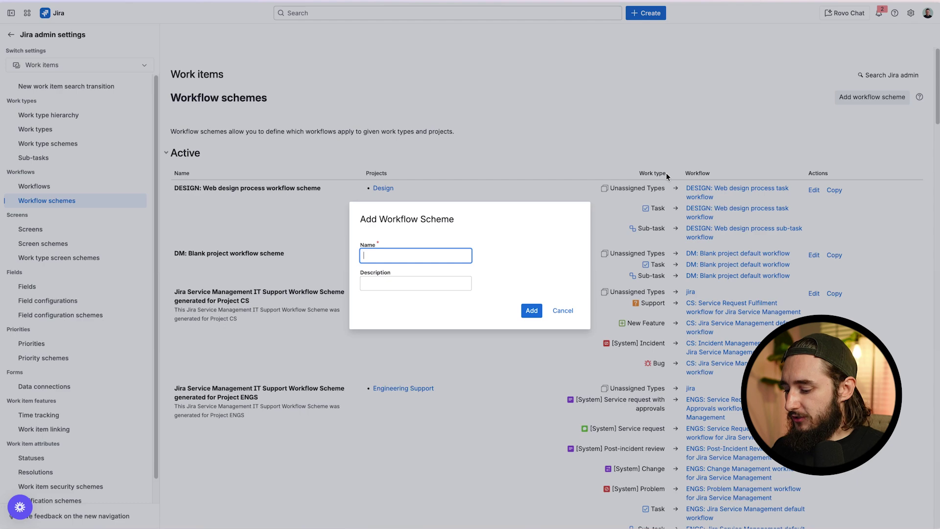
pyautogui.write('Software Dev')
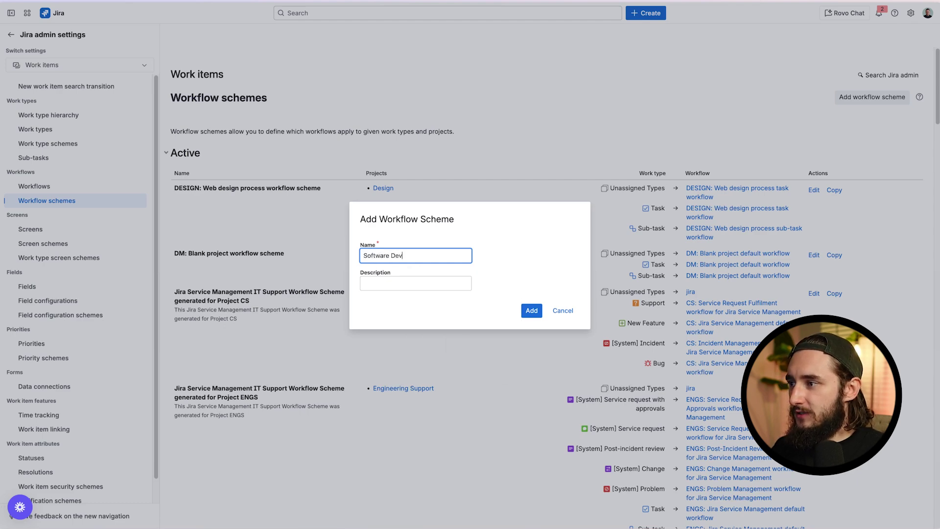
pyautogui.click(538, 310)
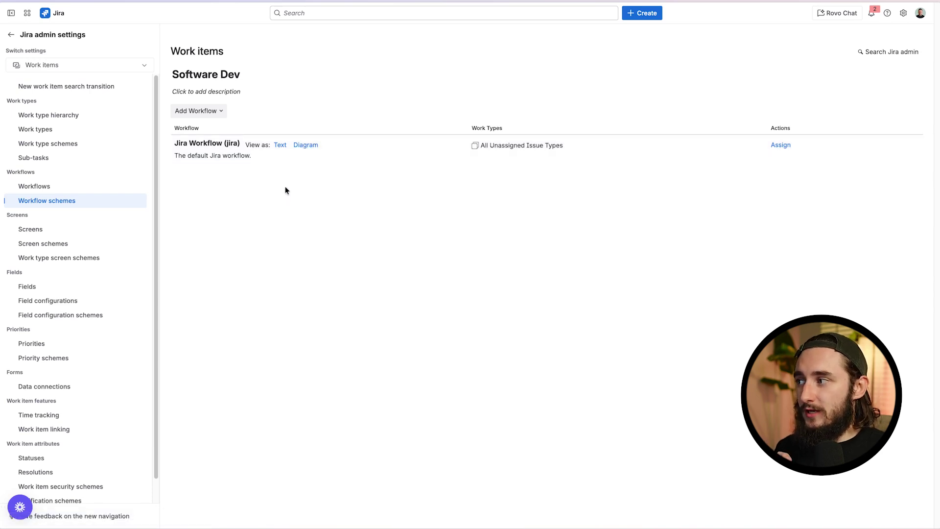
pyautogui.moveTo(2, 191)
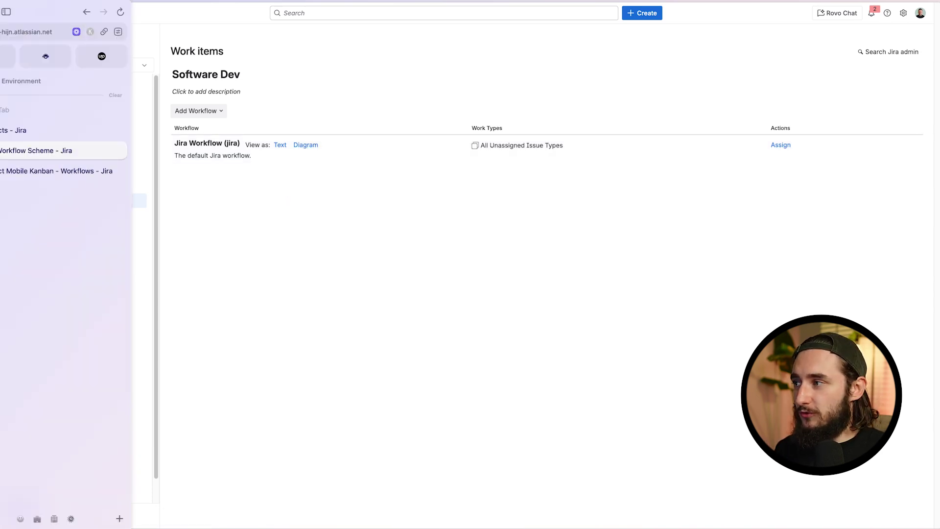
pyautogui.click(85, 178)
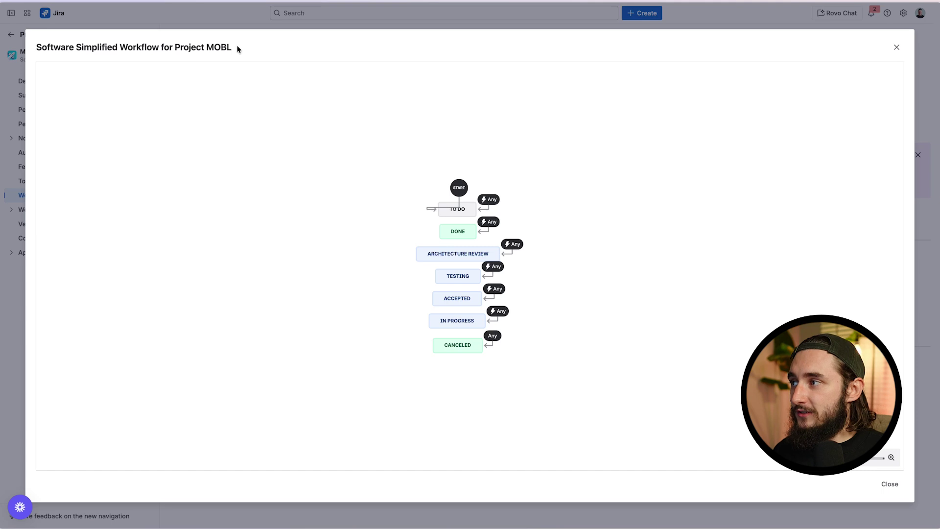
pyautogui.moveTo(239, 47); pyautogui.dragTo(26, 43)
pyautogui.press('super+c')
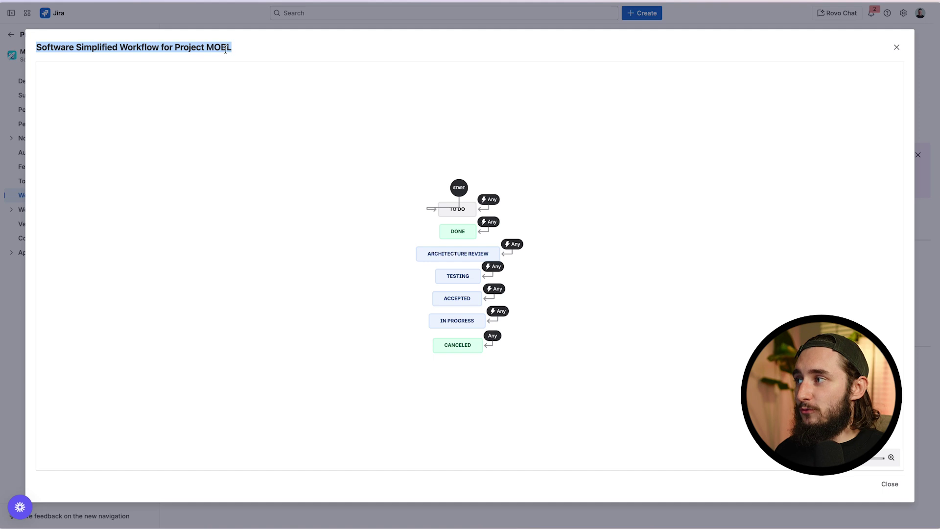
pyautogui.moveTo(2, 147)
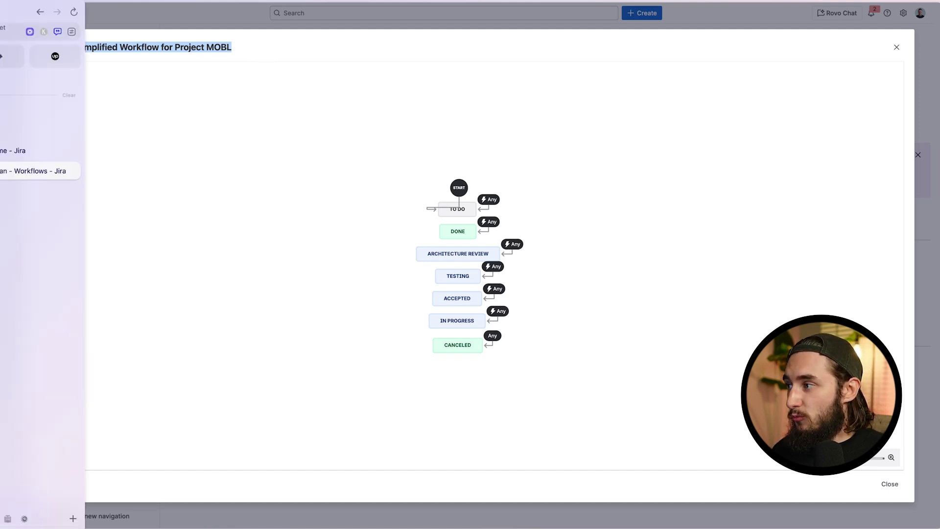
pyautogui.click(78, 151)
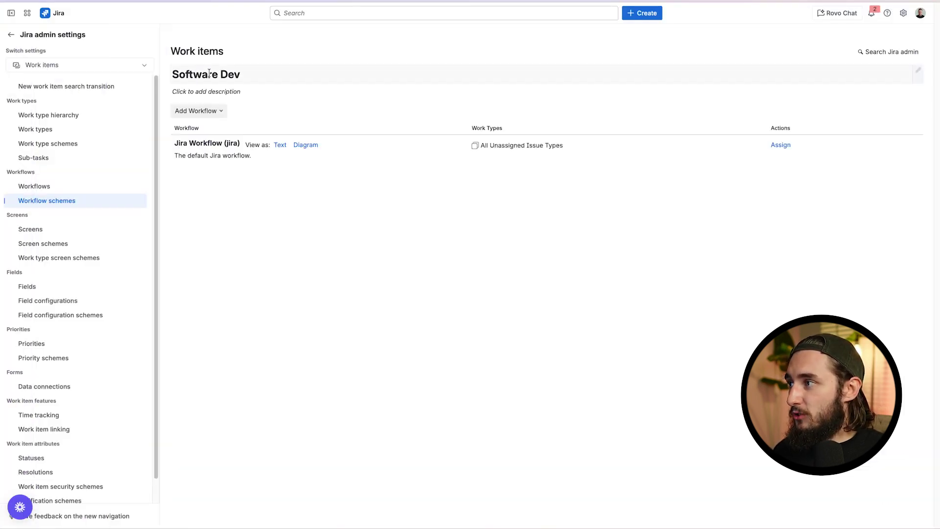
# Step: Add the existing Software Simplified Workflow for Project MOBL, assigned to all unassigned work types
pyautogui.click(209, 111)
pyautogui.click(203, 131)
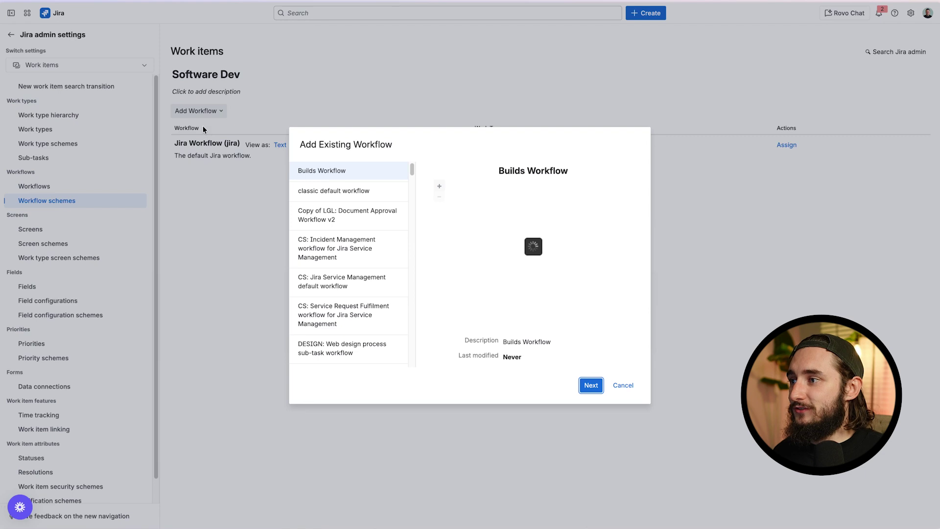
pyautogui.press('super+f')
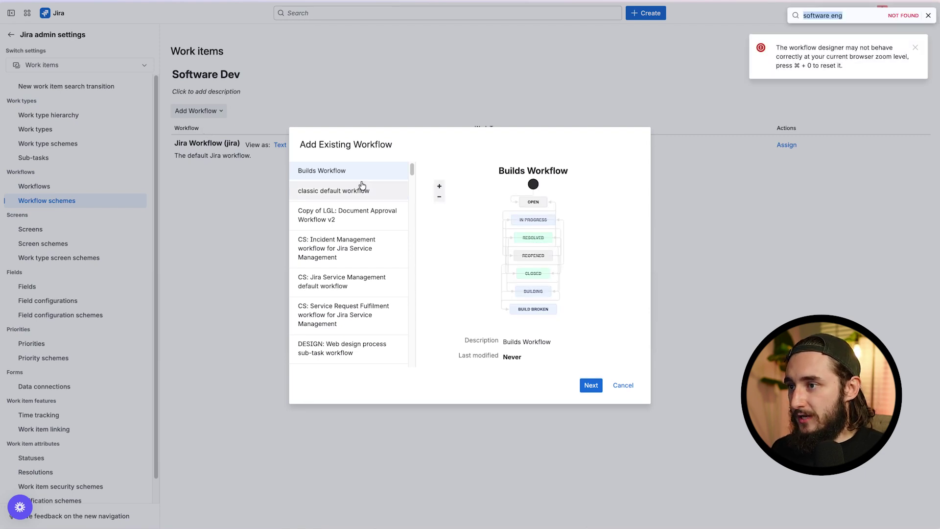
pyautogui.press('super+v')
pyautogui.click(372, 265)
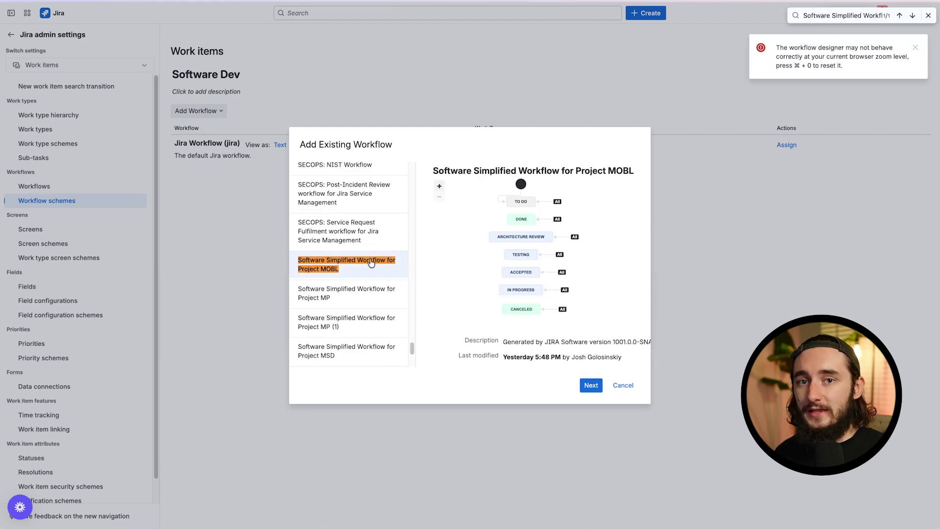
pyautogui.click(589, 385)
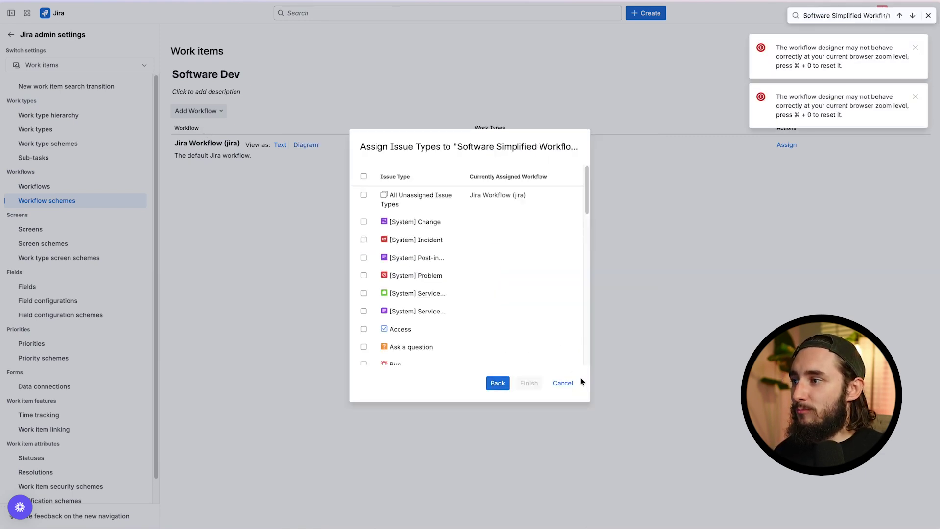
pyautogui.click(363, 196)
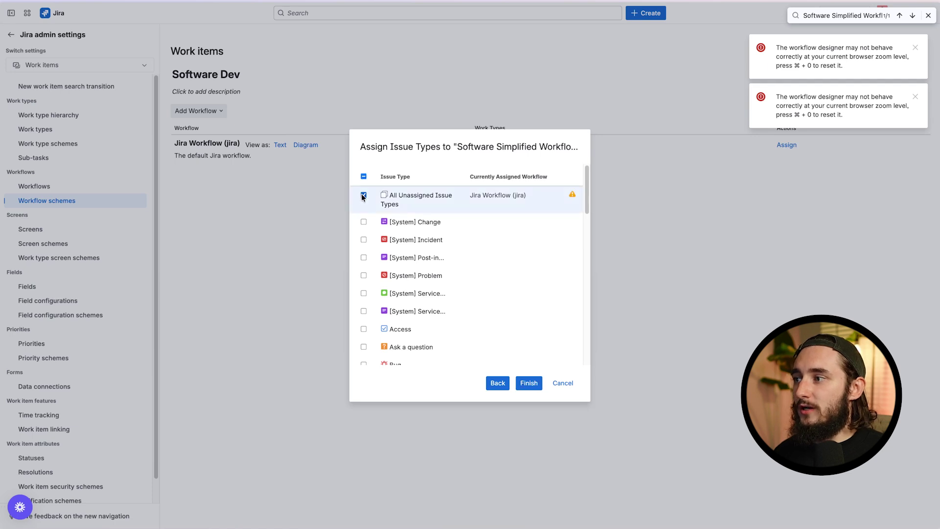
pyautogui.click(530, 382)
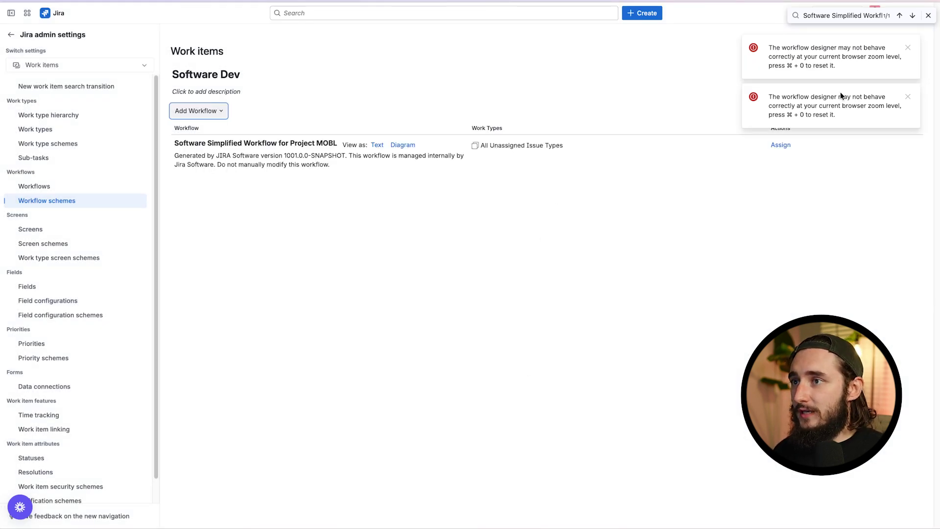
pyautogui.click(906, 48)
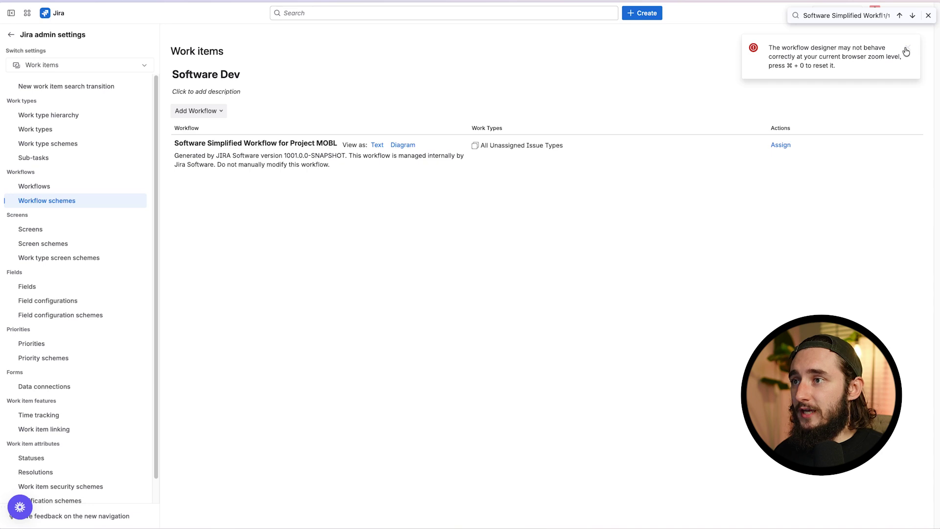
pyautogui.click(906, 51)
pyautogui.click(928, 15)
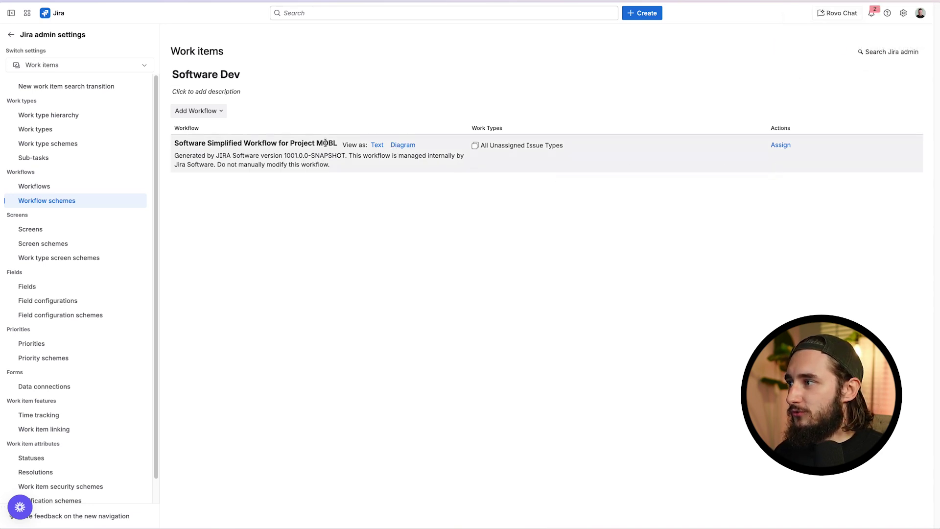
# Step: Add the existing workflow again, assigning it every issue type in the scheme
pyautogui.click(199, 111)
pyautogui.click(211, 128)
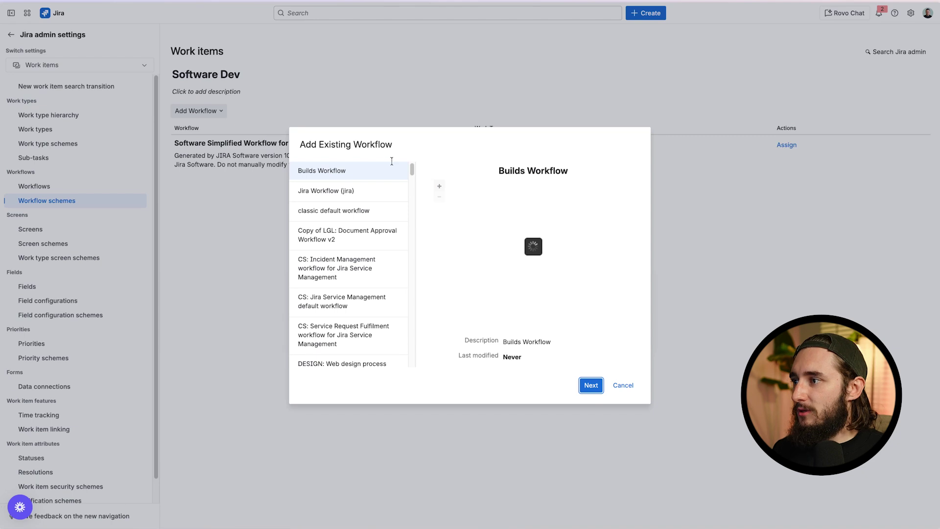
pyautogui.press('super+f')
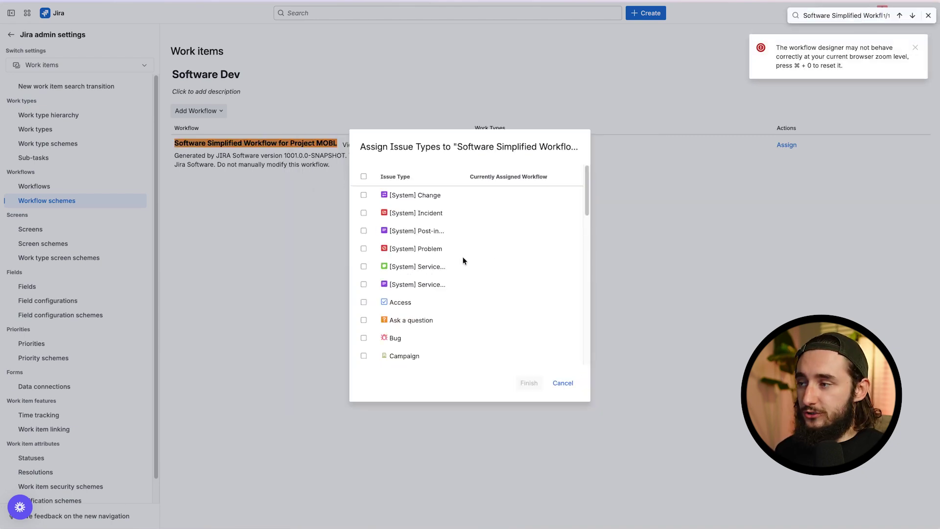
pyautogui.moveTo(584, 176)
pyautogui.mouseDown()
pyautogui.moveTo(579, 337)
pyautogui.moveTo(572, 172)
pyautogui.mouseUp()
pyautogui.click(363, 177)
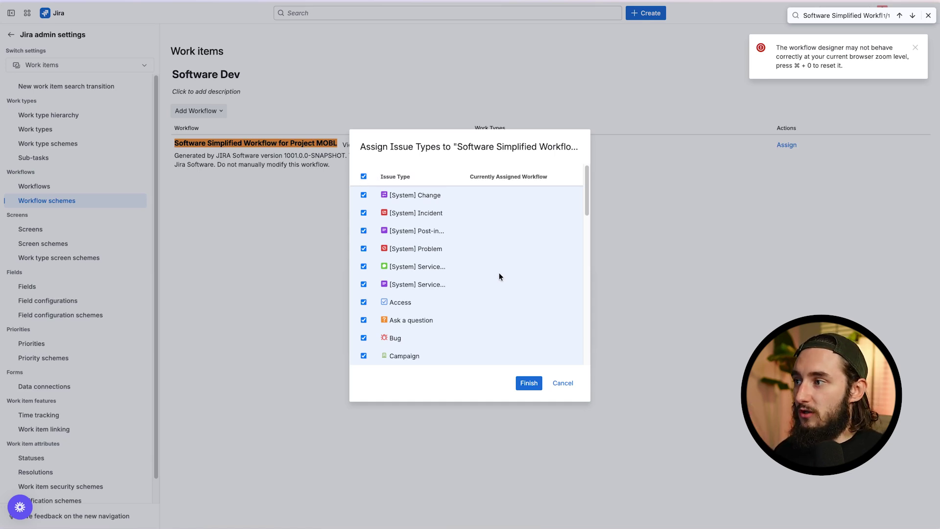
pyautogui.click(522, 385)
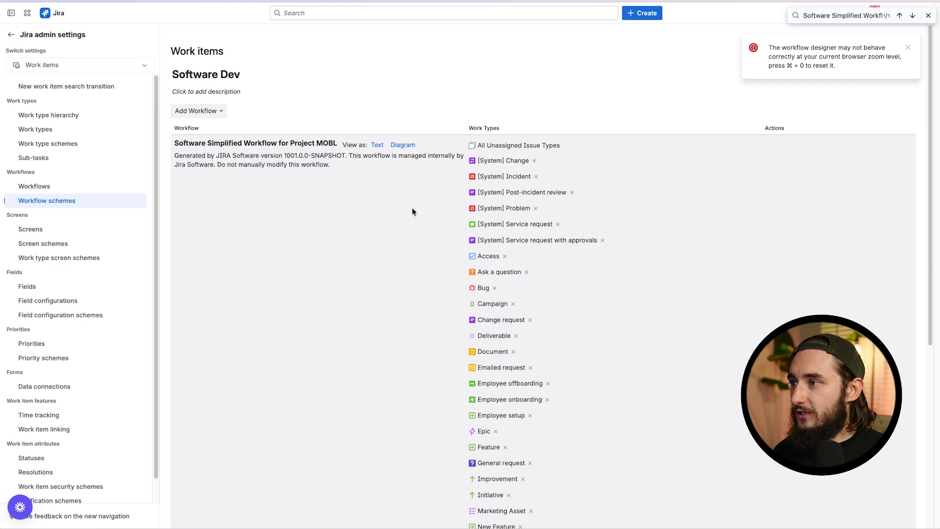
pyautogui.scroll(-5, 487, 332)
pyautogui.scroll(5, 490, 335)
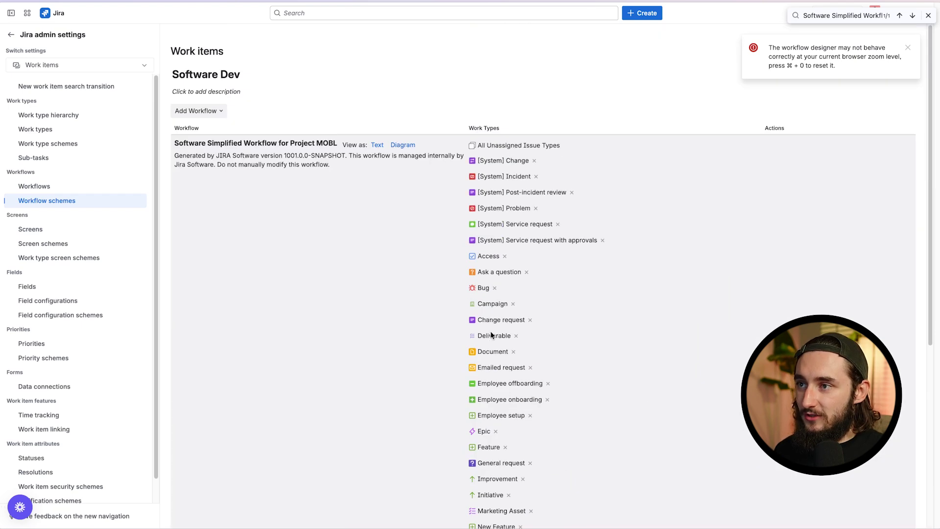
pyautogui.press('Escape')
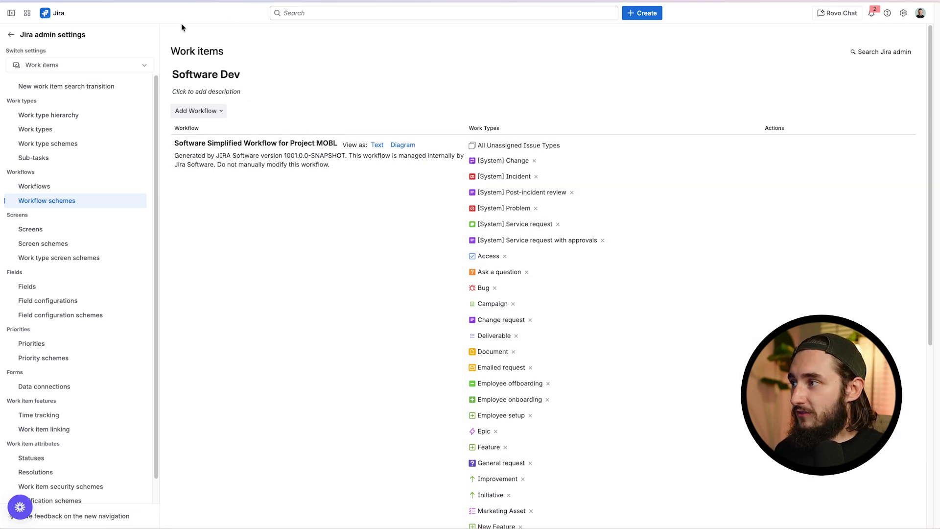
# Step: Keep the Software Dev title unchanged and locate the scheme in the Workflow schemes list
pyautogui.click(240, 71)
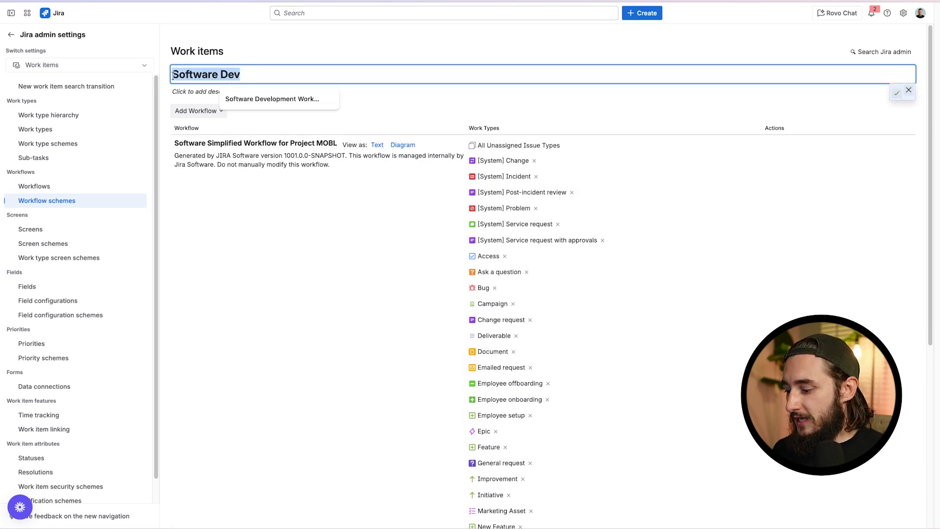
pyautogui.press('Return')
pyautogui.click(91, 204)
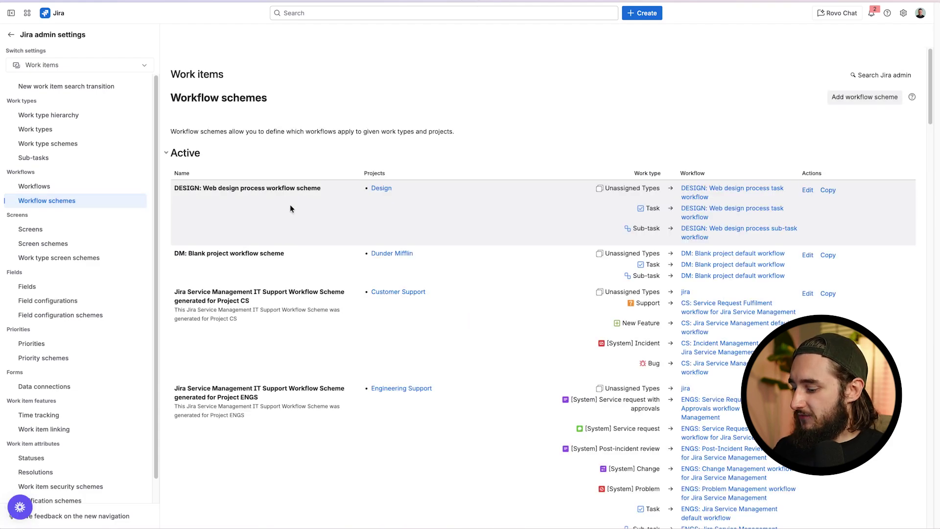
pyautogui.scroll(-20, 290, 204)
pyautogui.scroll(-5, 329, 320)
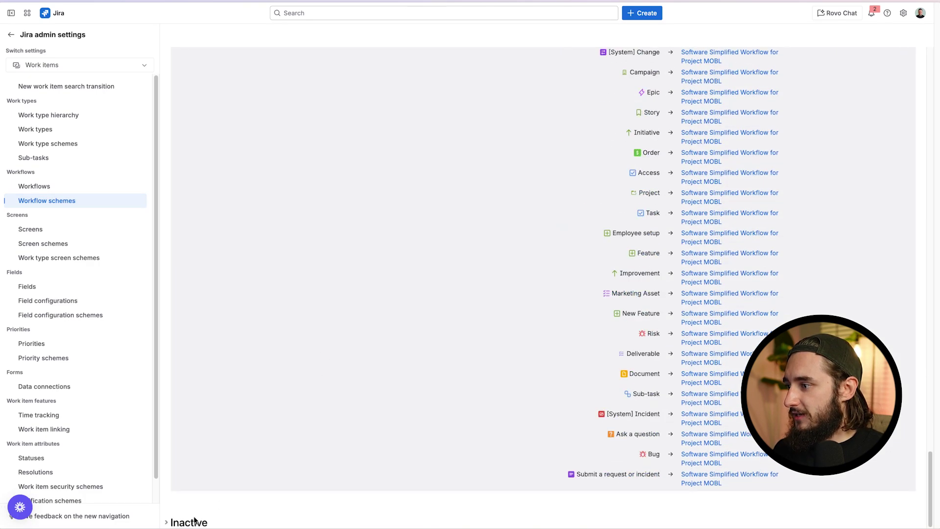
pyautogui.scroll(-20, 219, 452)
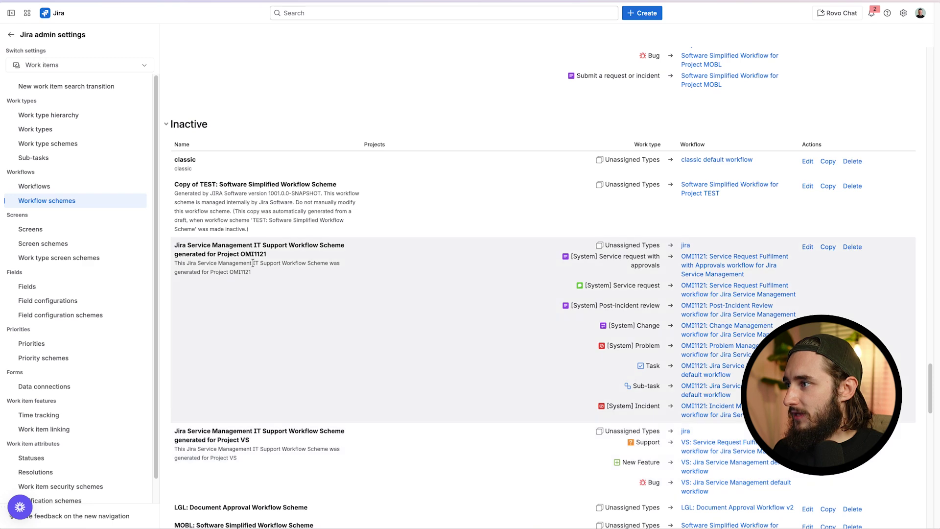
pyautogui.scroll(-5, 260, 309)
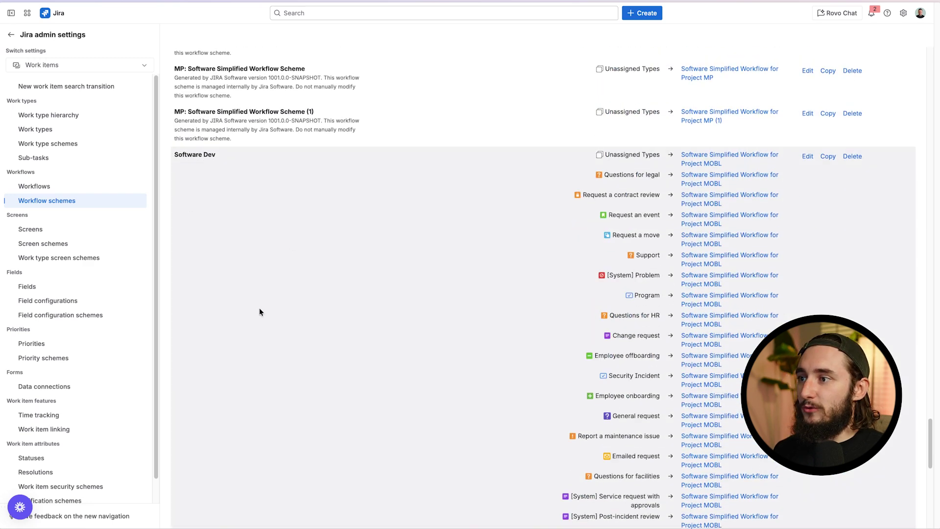
pyautogui.scroll(5, 557, 211)
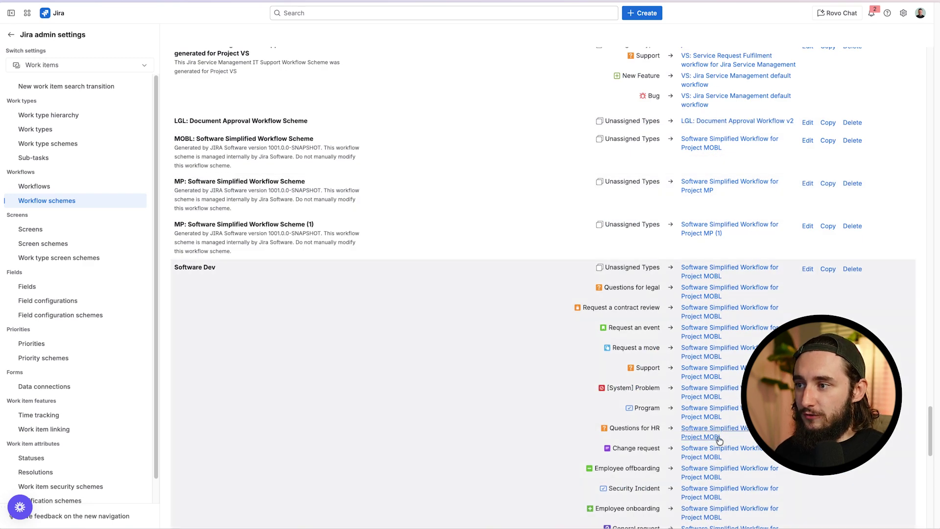
pyautogui.scroll(-2, 654, 342)
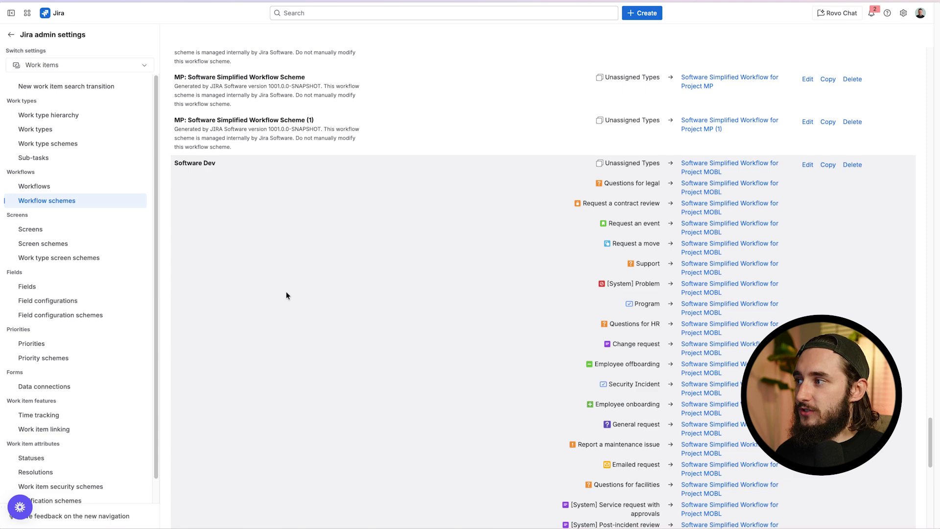
pyautogui.scroll(-1, 307, 272)
pyautogui.scroll(6, 430, 224)
pyautogui.scroll(-6, 298, 374)
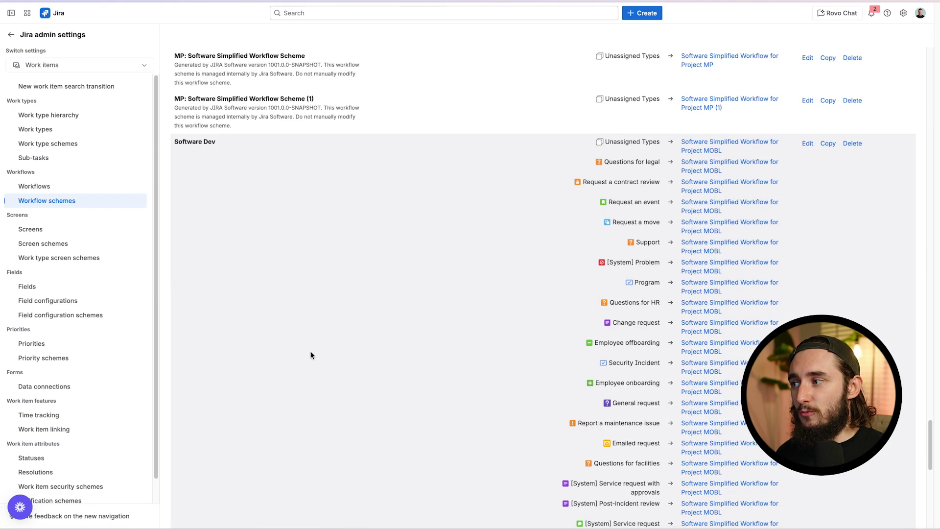
# Step: Switch browser tabs to the Projects list
pyautogui.moveTo(3, 186)
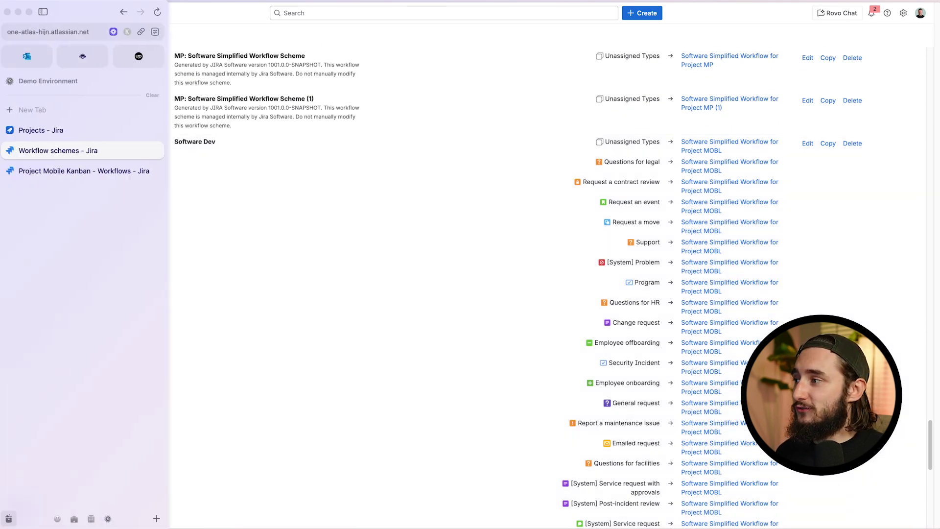
pyautogui.click(96, 172)
pyautogui.click(84, 136)
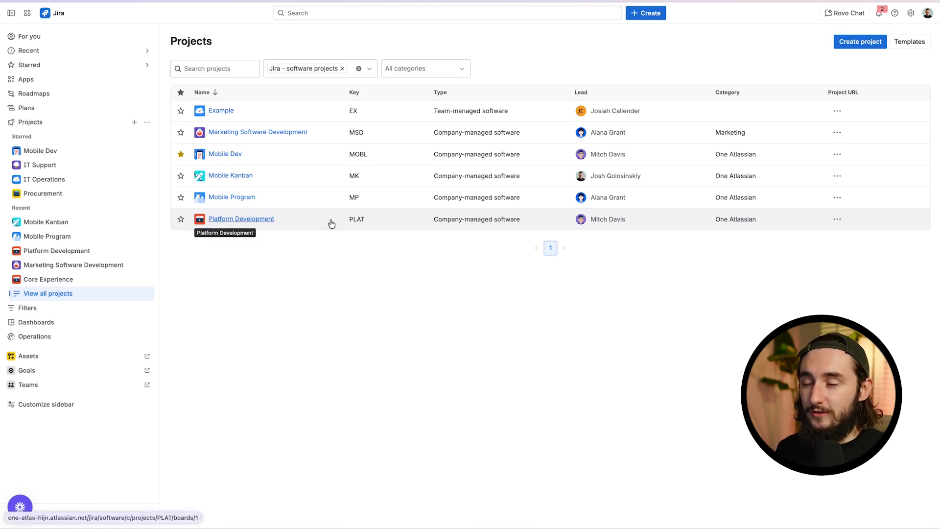
# Step: Close the Mobile Kanban workflows tab and open Mobile Dev, Mobile Kanban and Mobile Program in new tabs
pyautogui.moveTo(2, 177)
pyautogui.click(110, 169)
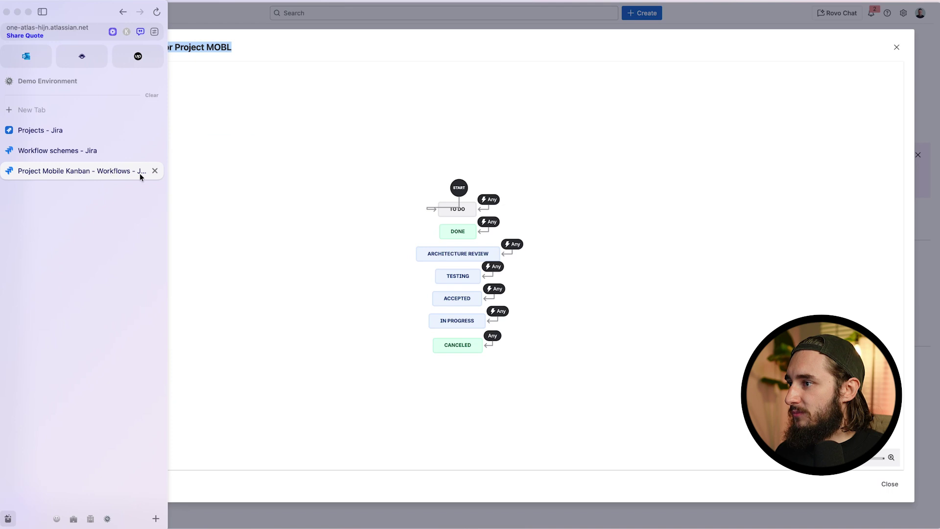
pyautogui.click(154, 171)
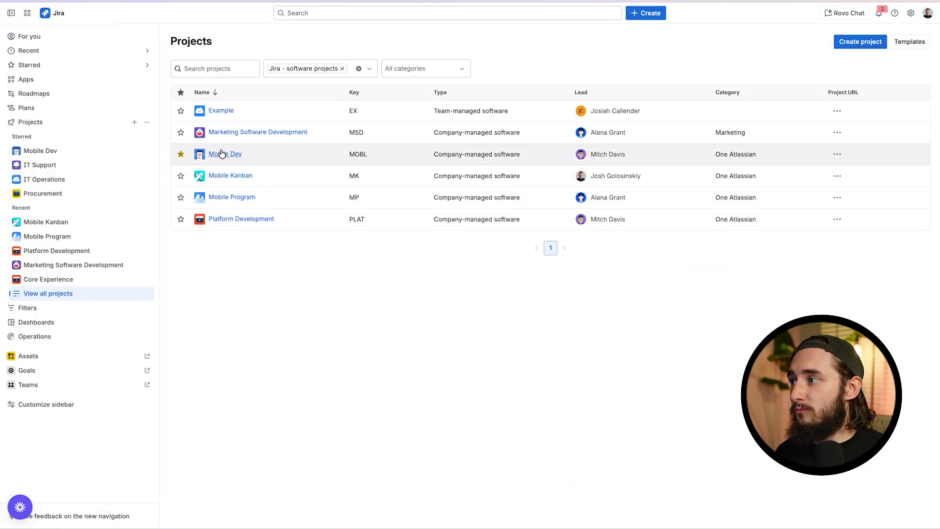
pyautogui.keyDown('super'); pyautogui.click(225, 154); pyautogui.keyUp('super')
pyautogui.keyDown('super'); pyautogui.click(235, 177); pyautogui.keyUp('super')
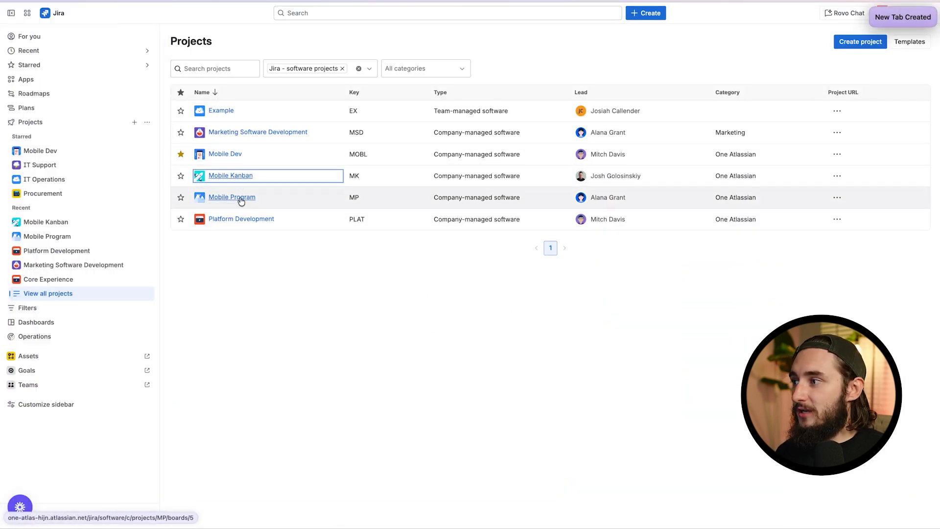
pyautogui.keyDown('super'); pyautogui.click(241, 201); pyautogui.keyUp('super')
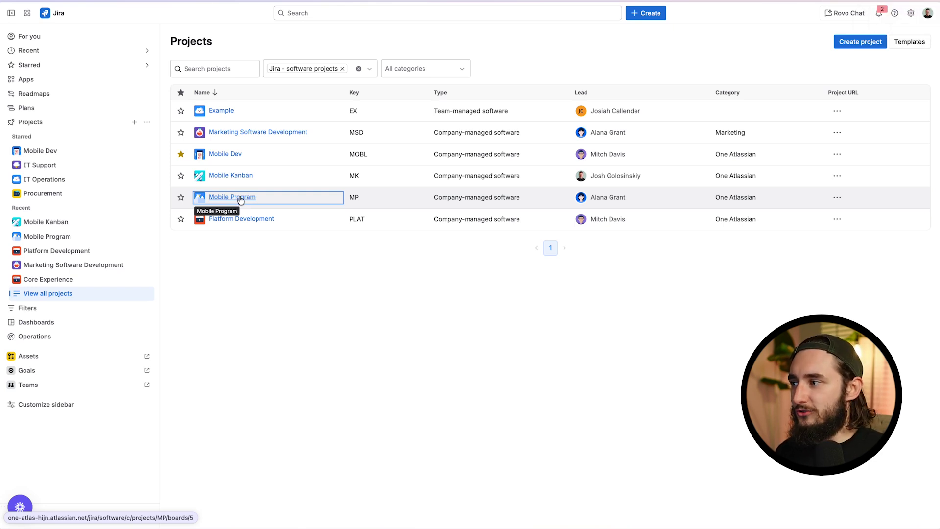
# Step: On the Mobile Dev sprint board tab, bring up the Mobile Dev project's options menu
pyautogui.moveTo(3, 196)
pyautogui.click(101, 174)
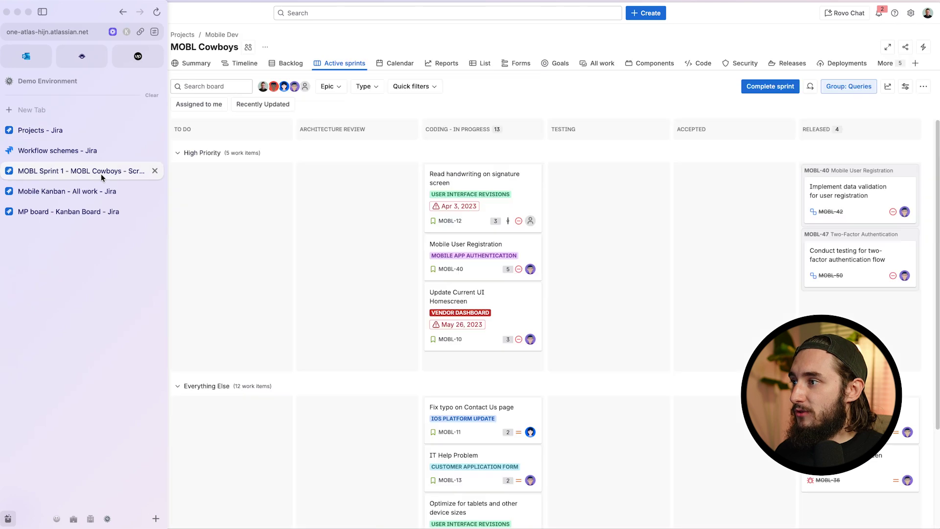
pyautogui.click(147, 150)
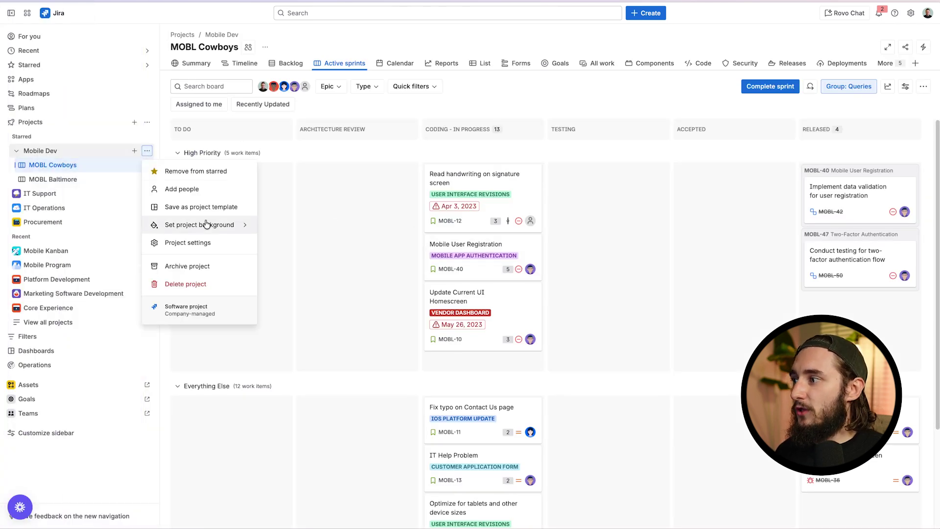
# Step: In Mobile Dev's Workflows settings, switch to the Software Dev scheme and associate it
pyautogui.click(205, 244)
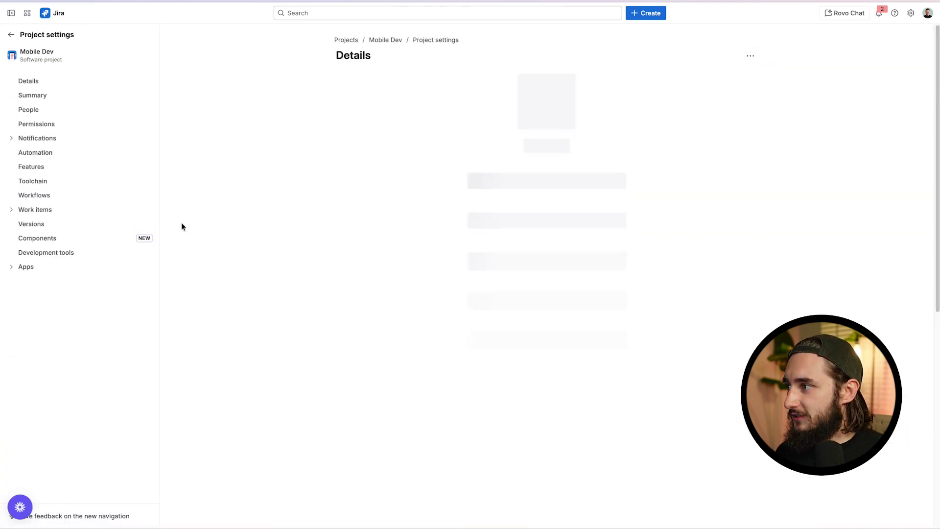
pyautogui.click(88, 204)
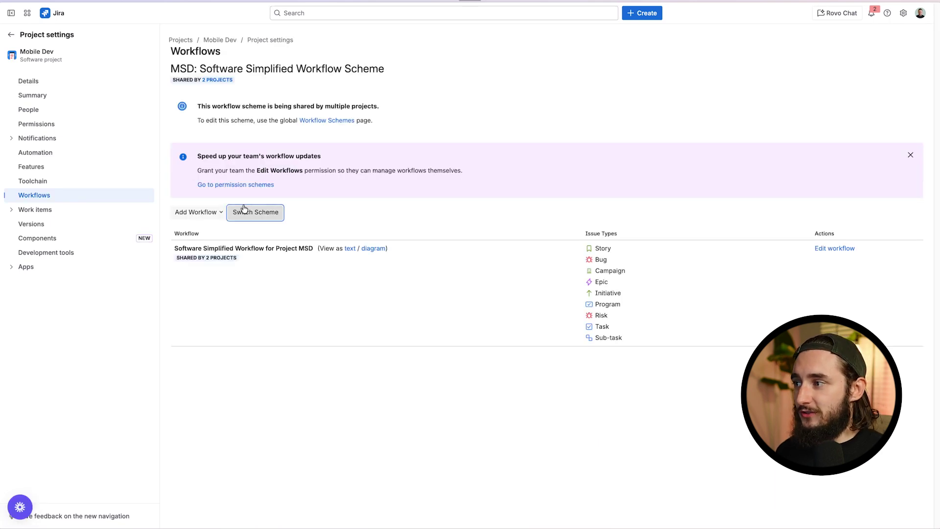
pyautogui.click(243, 204)
pyautogui.click(320, 115)
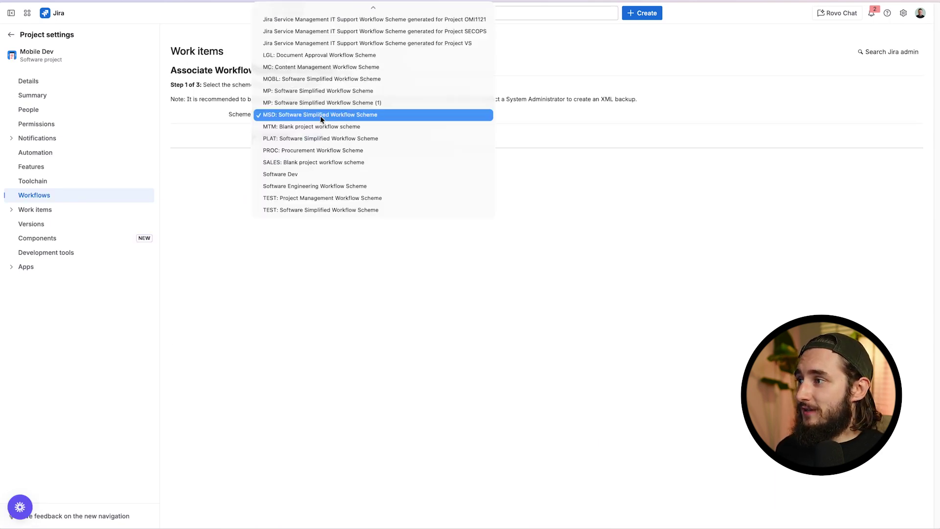
pyautogui.click(297, 173)
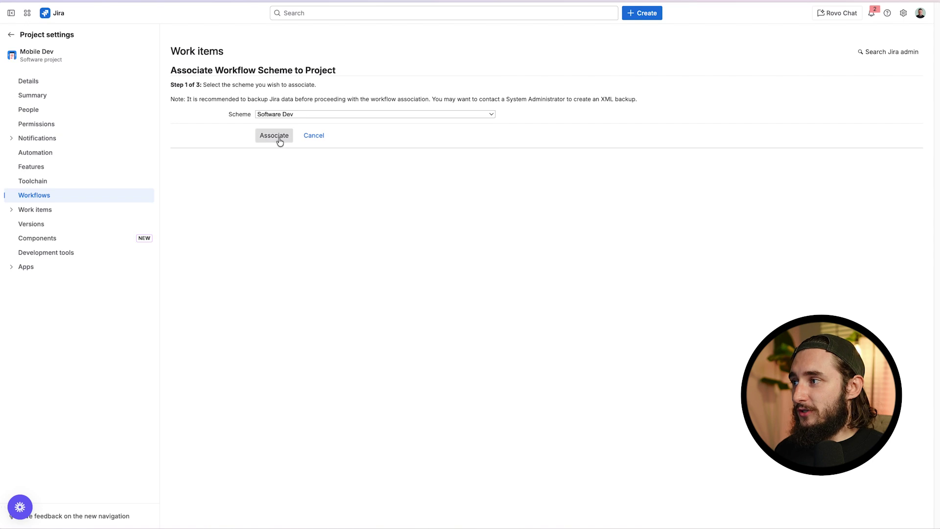
pyautogui.click(280, 141)
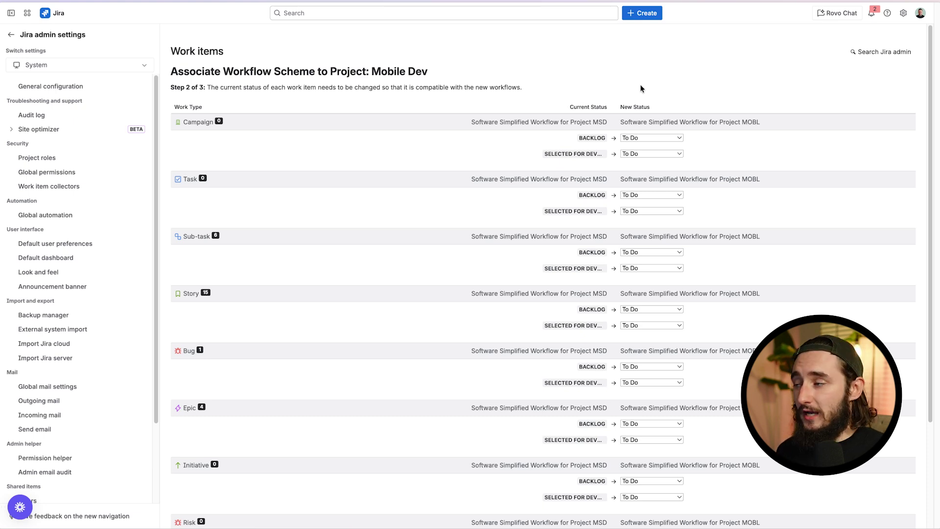
# Step: Scroll through the Step 2 status mapping for the Story, Sub-task, Epic and Bug items
pyautogui.scroll(-1, 400, 194)
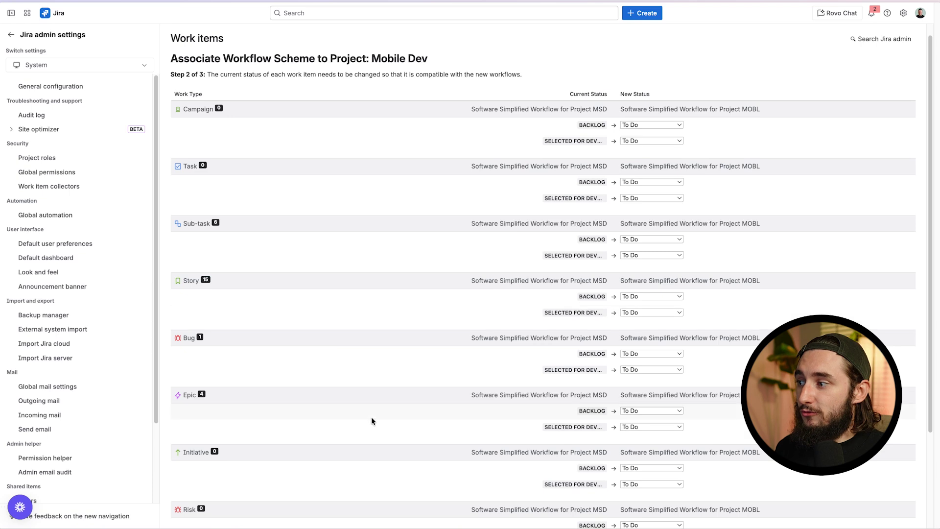
pyautogui.scroll(1, 371, 416)
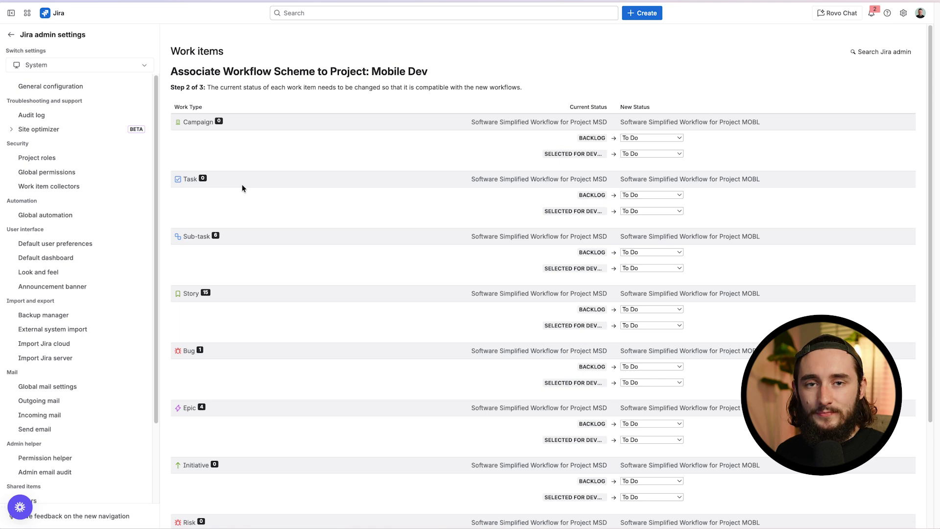
pyautogui.scroll(-1, 260, 201)
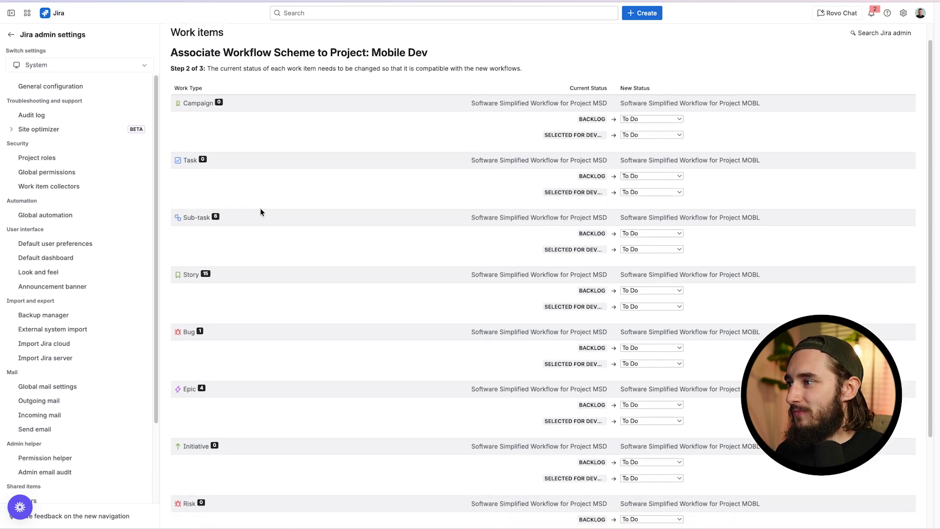
pyautogui.scroll(-1, 286, 238)
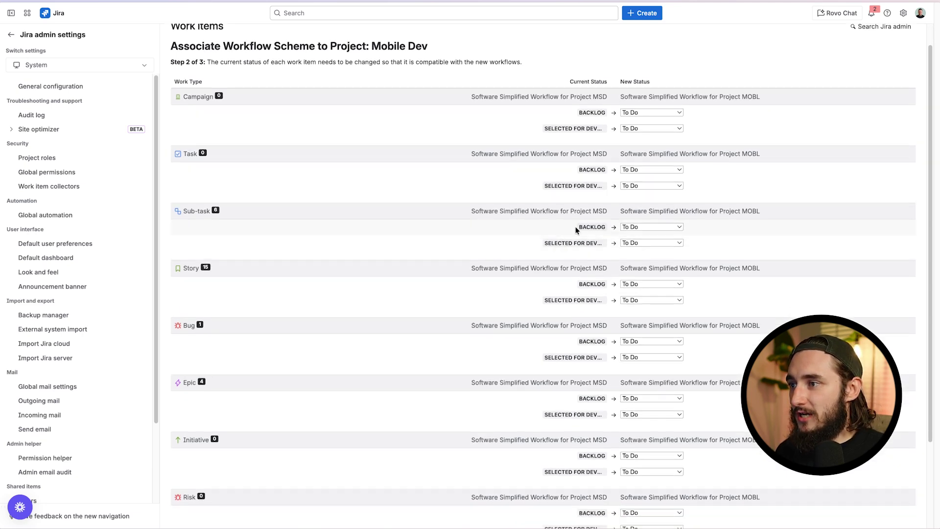
# Step: For Sub-task and Story, keep Backlog on To Do and map Selected for Development to In Progress
pyautogui.click(651, 228)
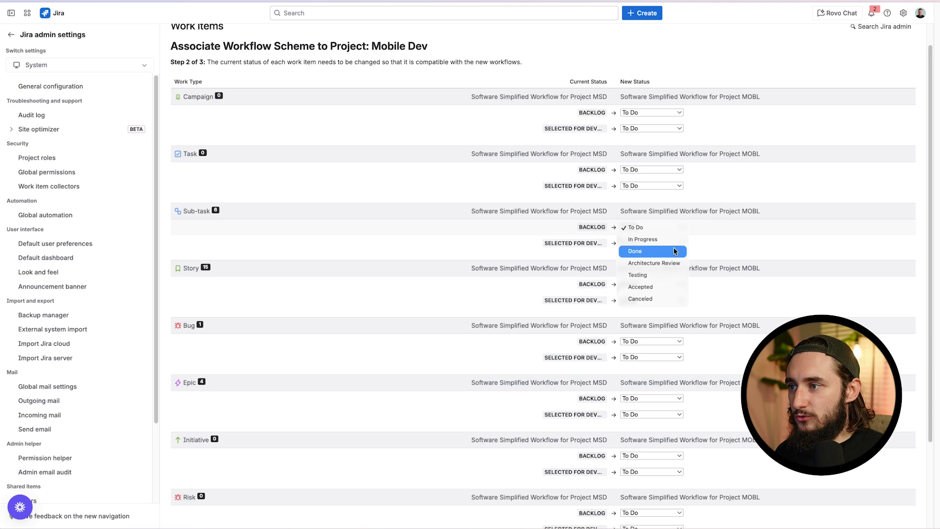
pyautogui.click(670, 230)
pyautogui.click(650, 243)
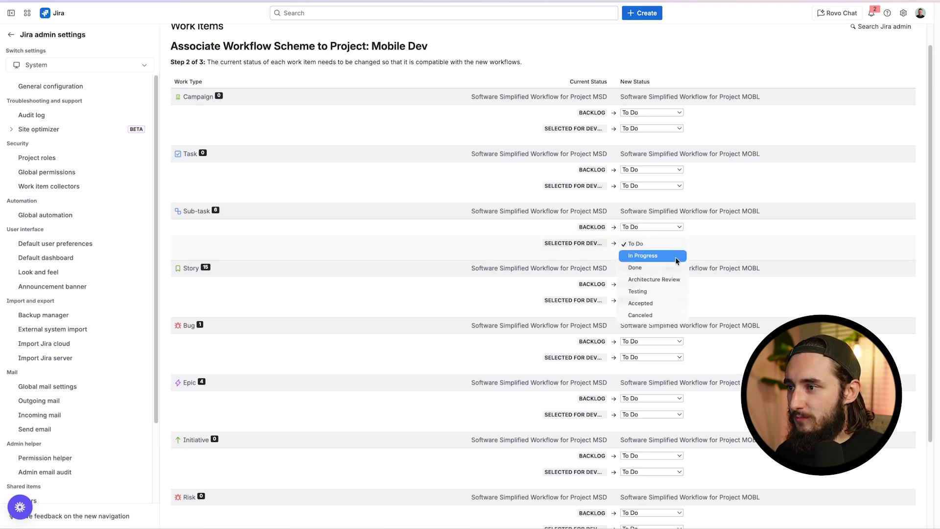
pyautogui.click(674, 255)
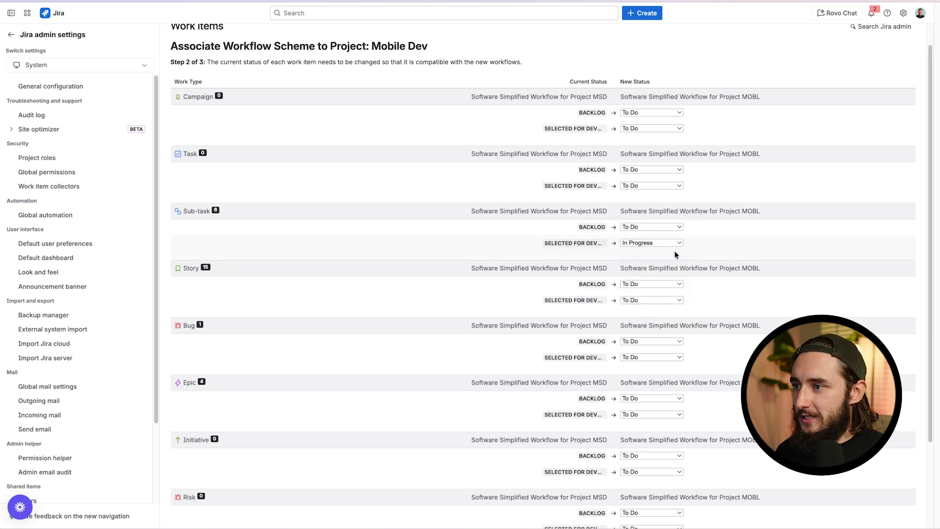
pyautogui.scroll(-1, 674, 252)
pyautogui.scroll(-1, 674, 253)
pyautogui.click(673, 258)
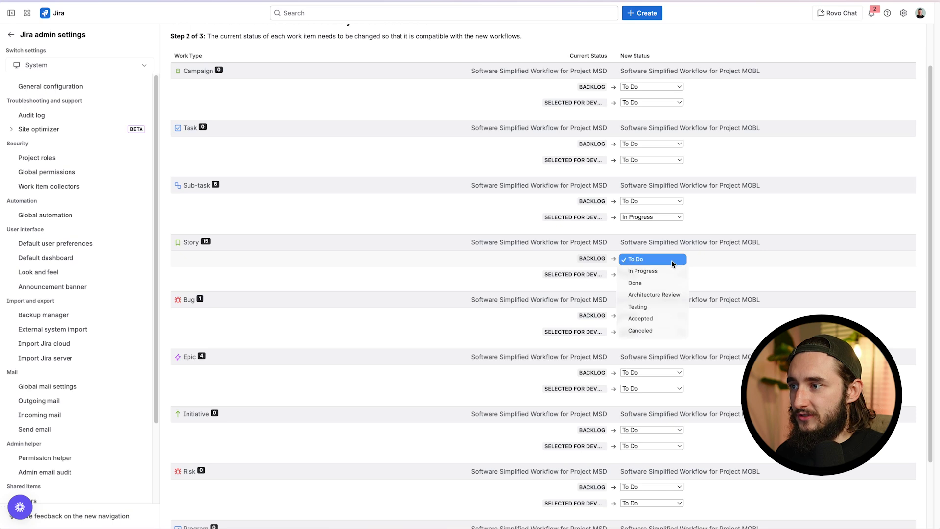
pyautogui.click(664, 261)
pyautogui.click(656, 278)
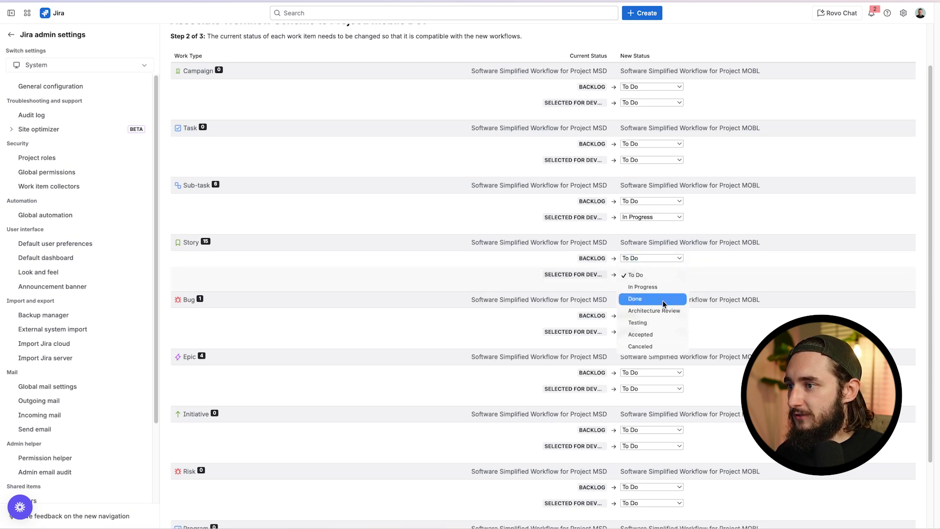
pyautogui.click(647, 286)
pyautogui.scroll(-1, 536, 313)
pyautogui.scroll(-1, 537, 314)
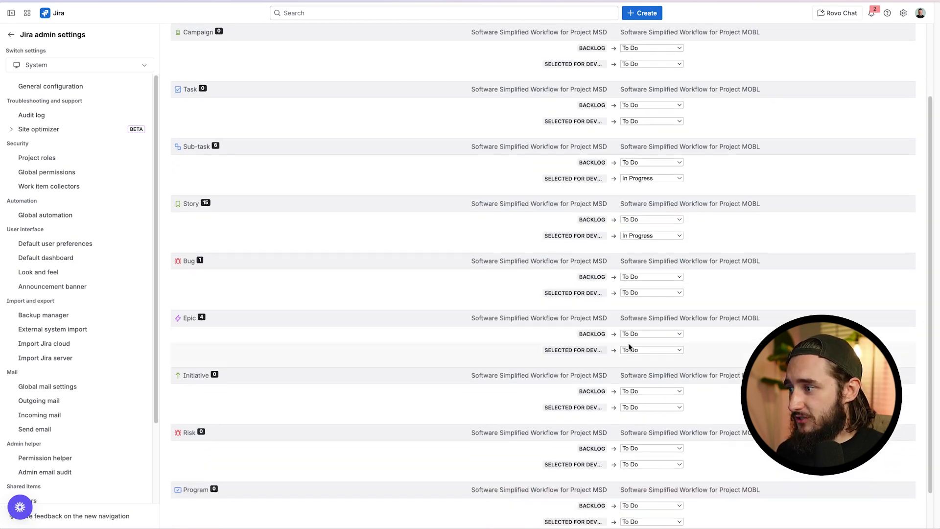
# Step: For Bug and Epic, map Selected for Development to In Progress, keeping Backlog on To Do
pyautogui.click(654, 277)
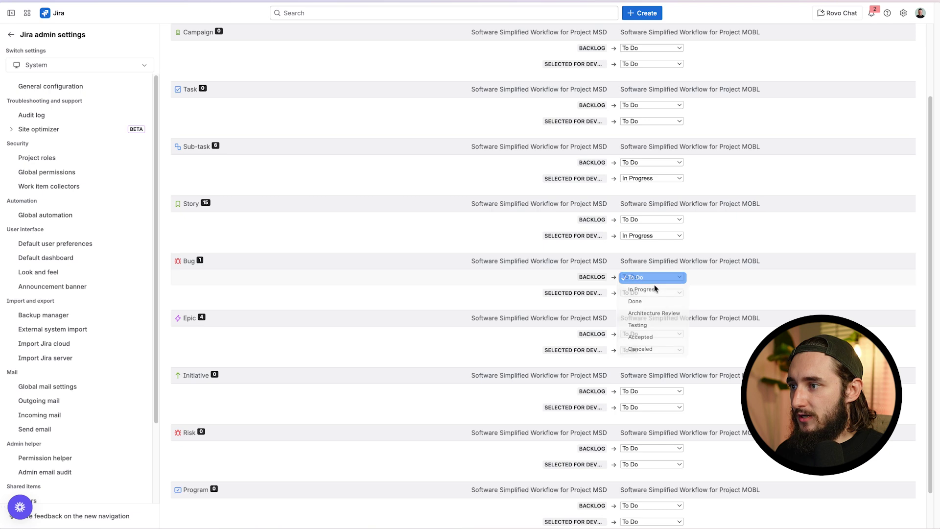
pyautogui.click(646, 304)
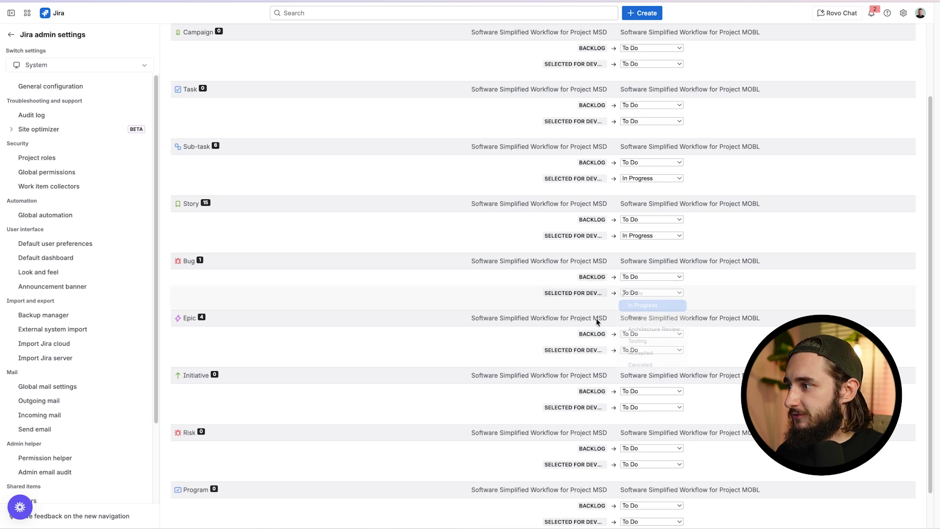
pyautogui.click(653, 335)
pyautogui.click(665, 336)
pyautogui.click(656, 351)
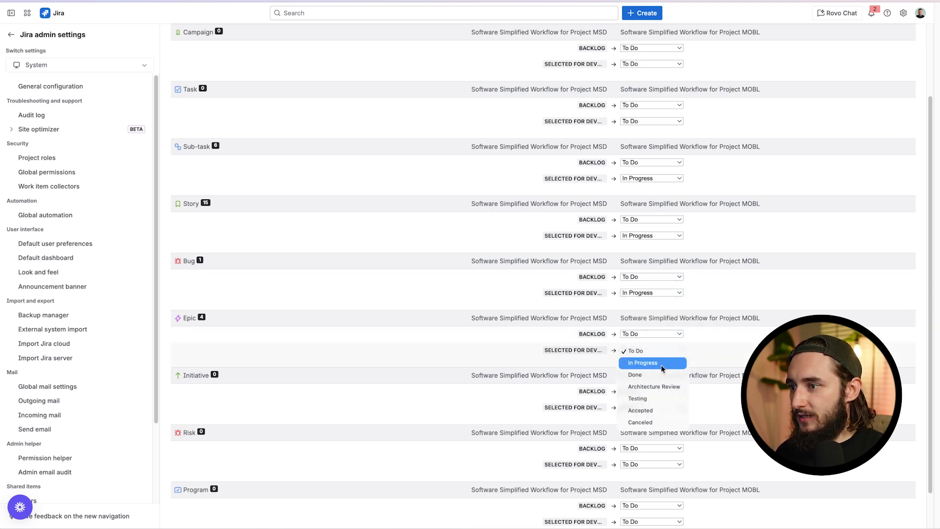
pyautogui.click(580, 374)
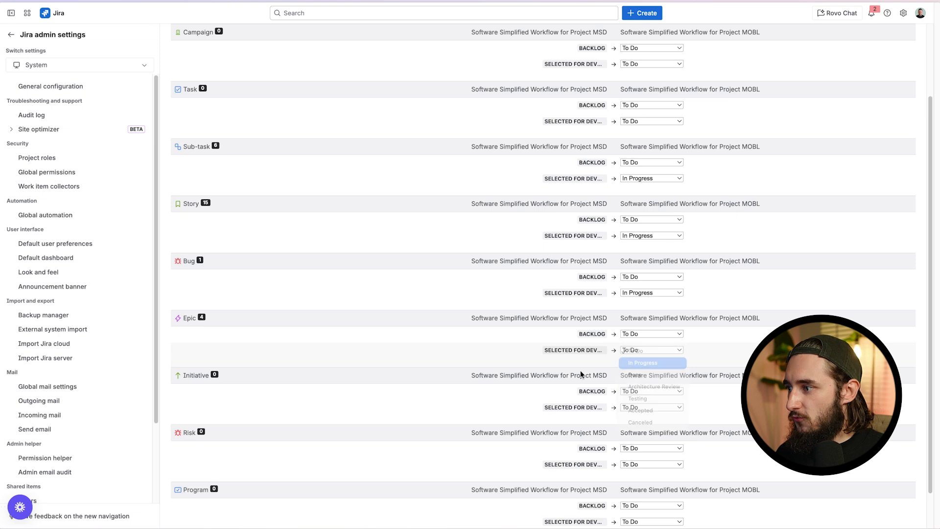
pyautogui.scroll(-1, 528, 380)
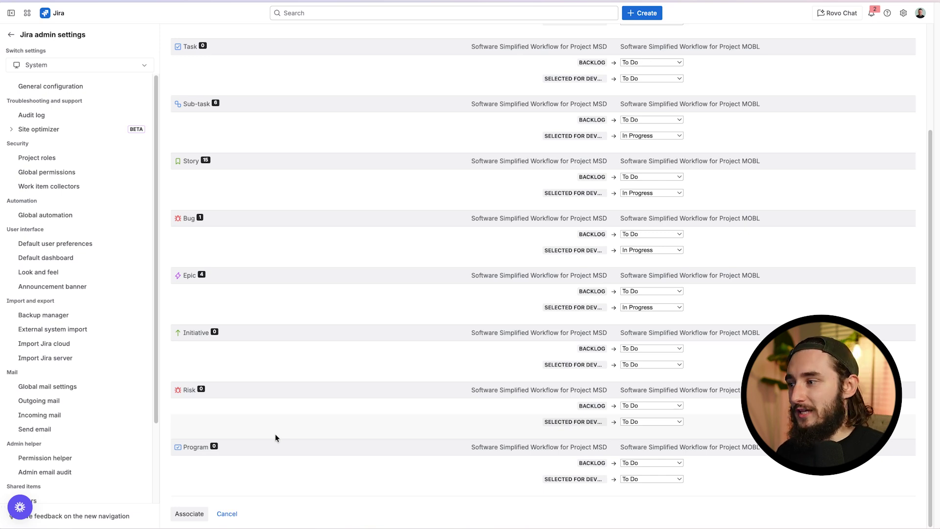
# Step: Associate Software Dev with Mobile Dev, refresh until migration completes, then acknowledge it
pyautogui.click(189, 513)
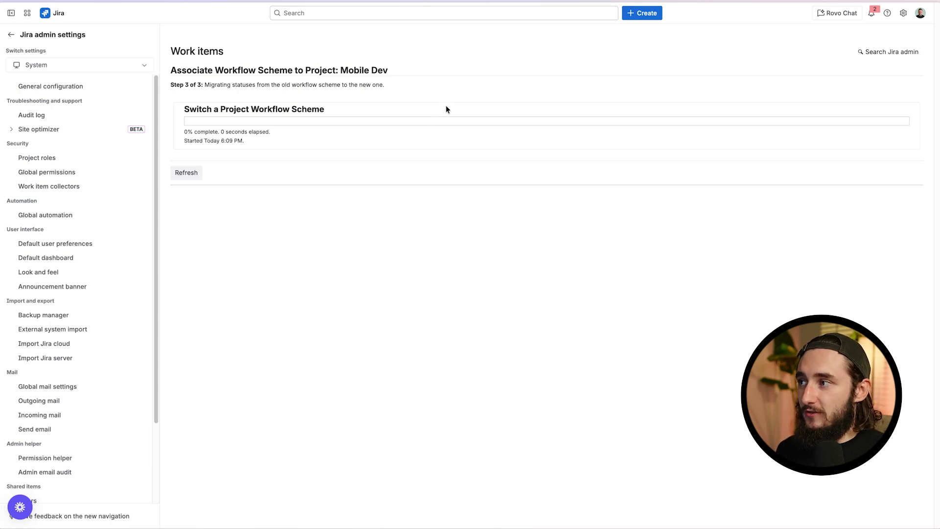
pyautogui.click(187, 173)
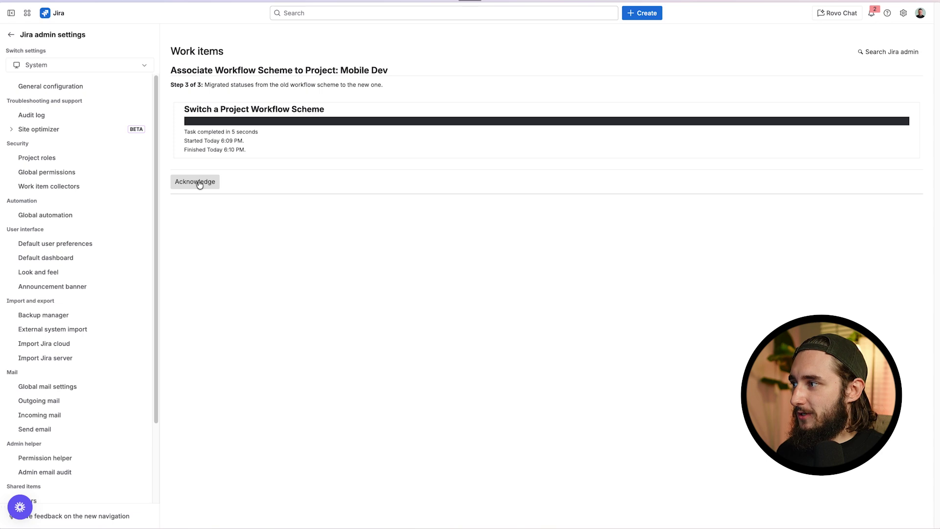
pyautogui.click(199, 184)
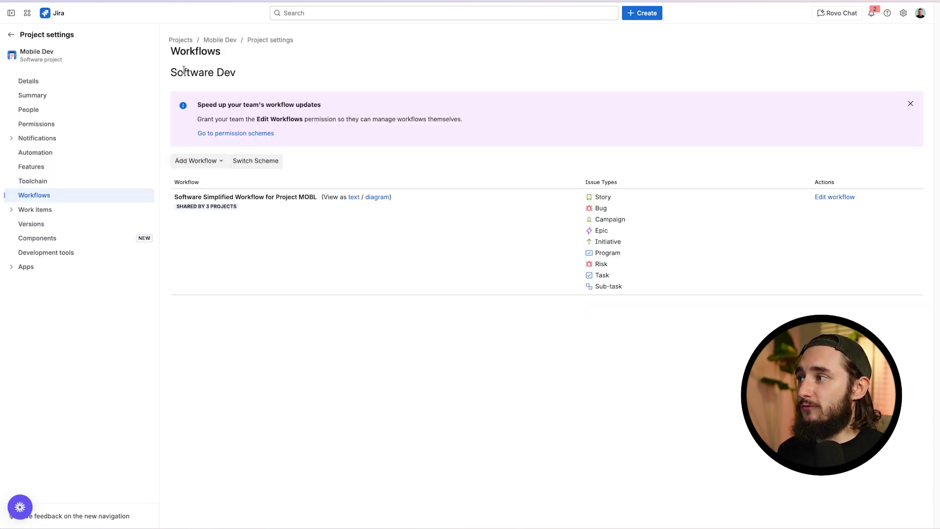
pyautogui.moveTo(171, 72); pyautogui.dragTo(254, 76)
pyautogui.click(254, 72)
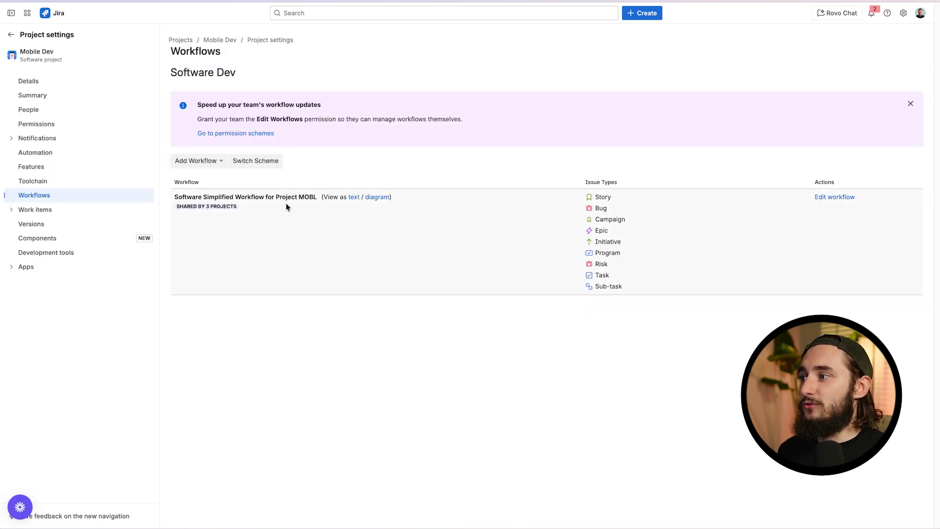
# Step: Open the Mobile Kanban project's Workflows settings
pyautogui.moveTo(2, 211)
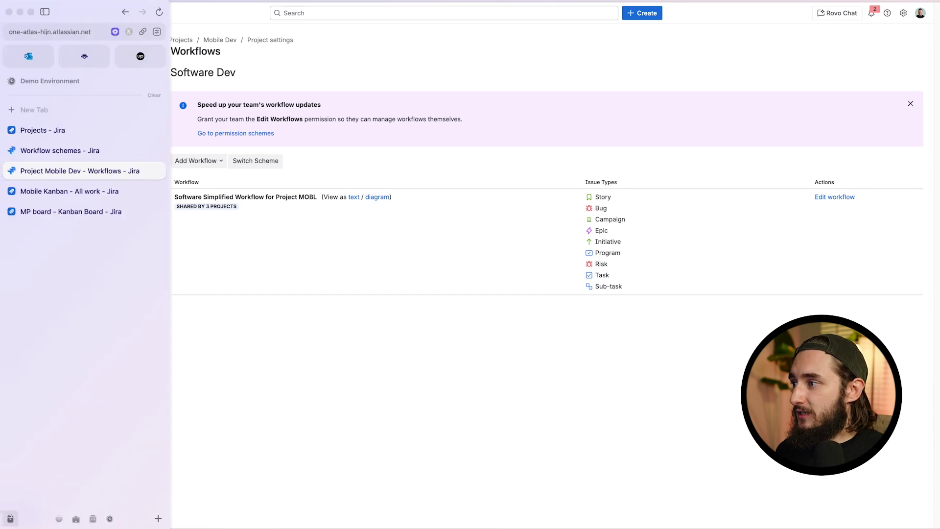
pyautogui.click(72, 192)
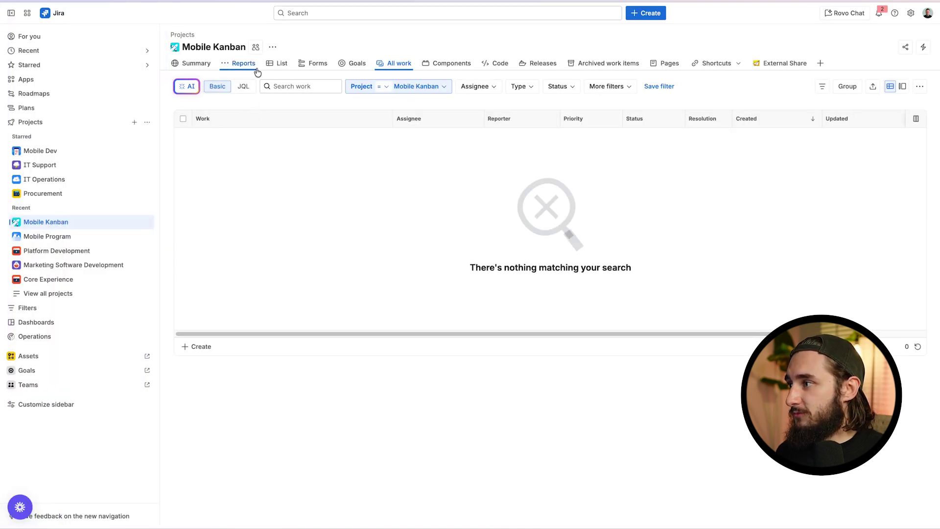
pyautogui.click(146, 223)
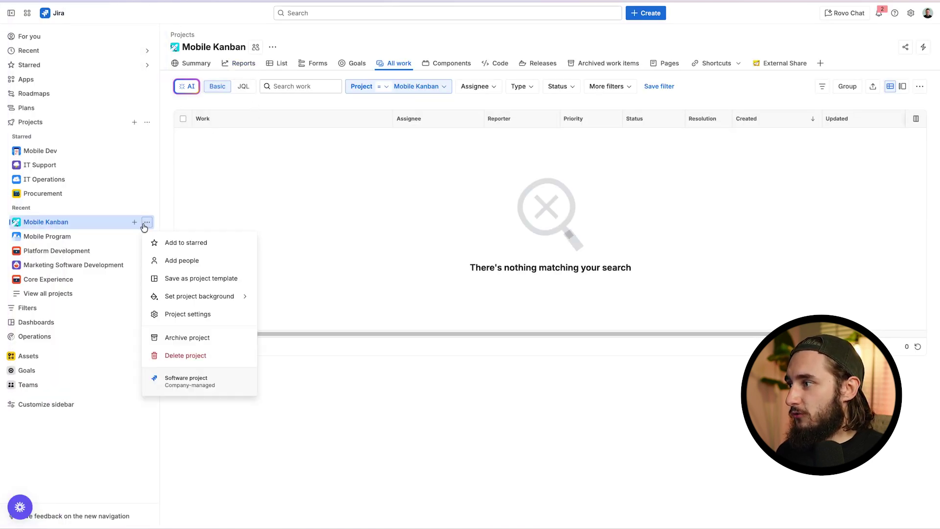
pyautogui.click(195, 314)
pyautogui.click(92, 196)
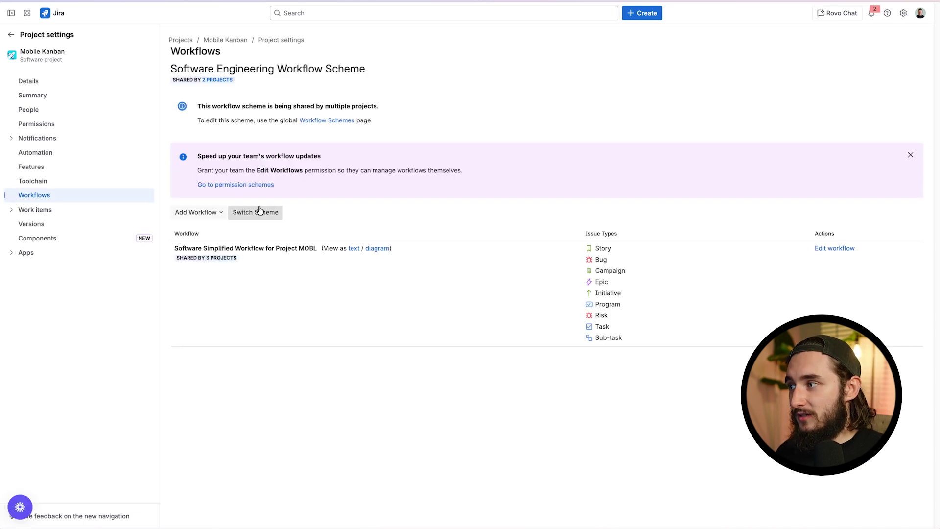
# Step: Switch Mobile Kanban's workflow scheme to Software Dev and associate it
pyautogui.click(267, 217)
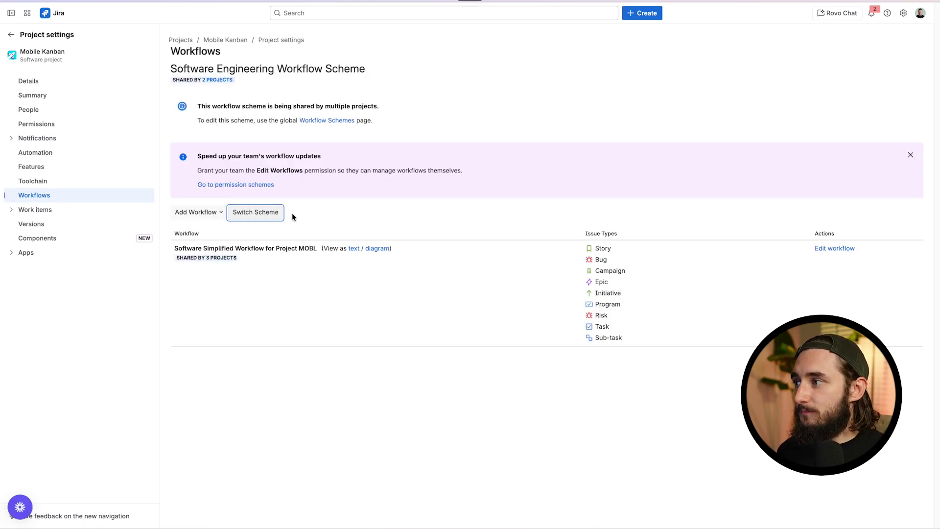
pyautogui.click(306, 116)
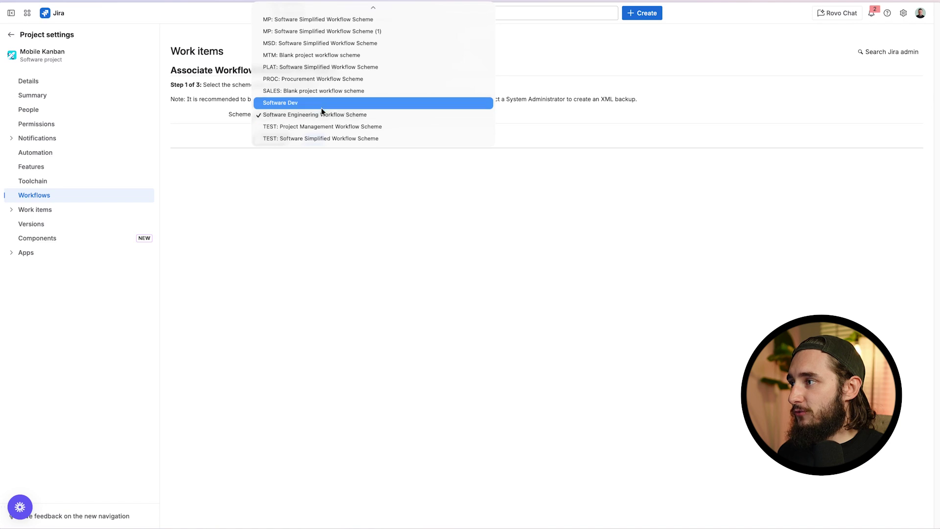
pyautogui.click(294, 98)
pyautogui.click(279, 139)
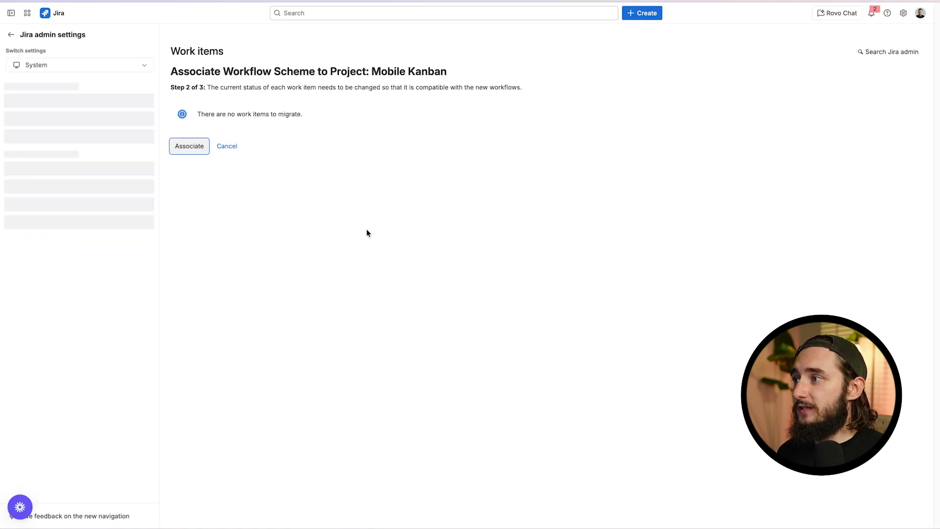
pyautogui.click(187, 148)
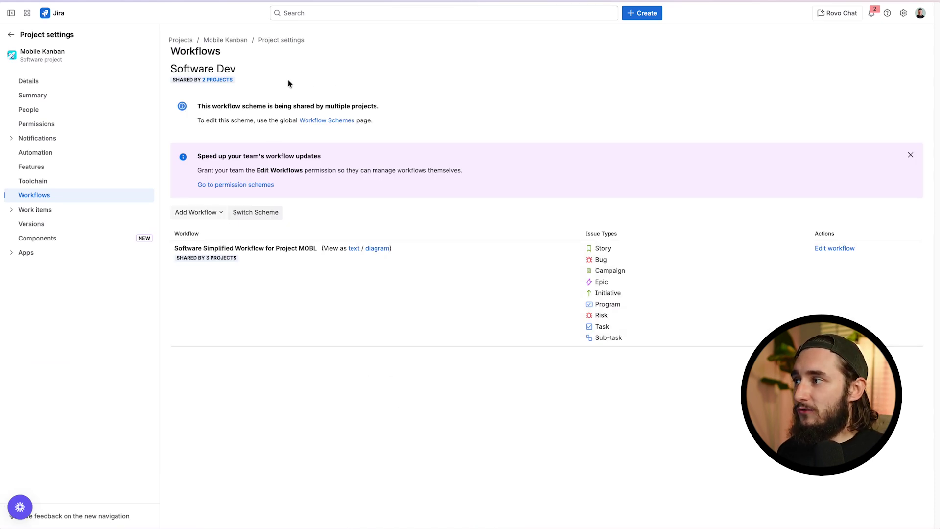
# Step: Check the '2 projects' list for Software Dev, then return to the Workflow schemes list
pyautogui.moveTo(172, 68); pyautogui.dragTo(244, 70)
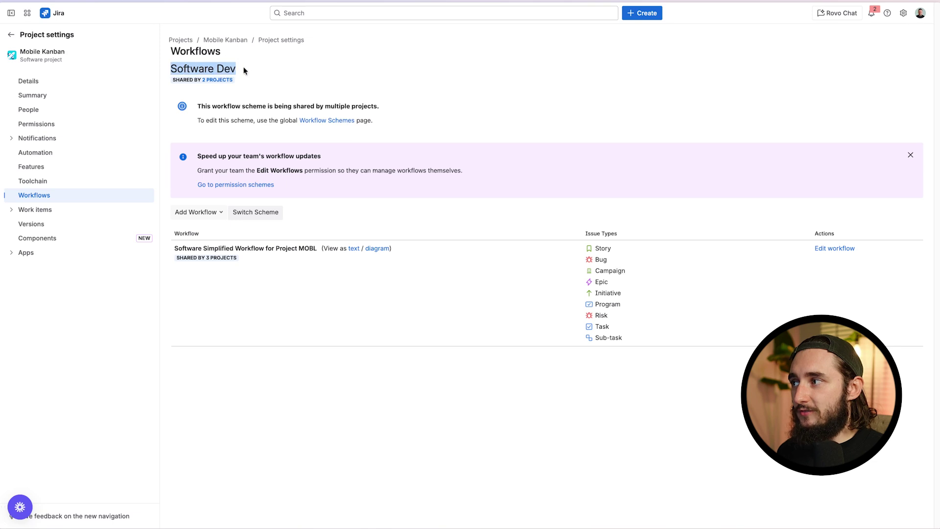
pyautogui.click(264, 85)
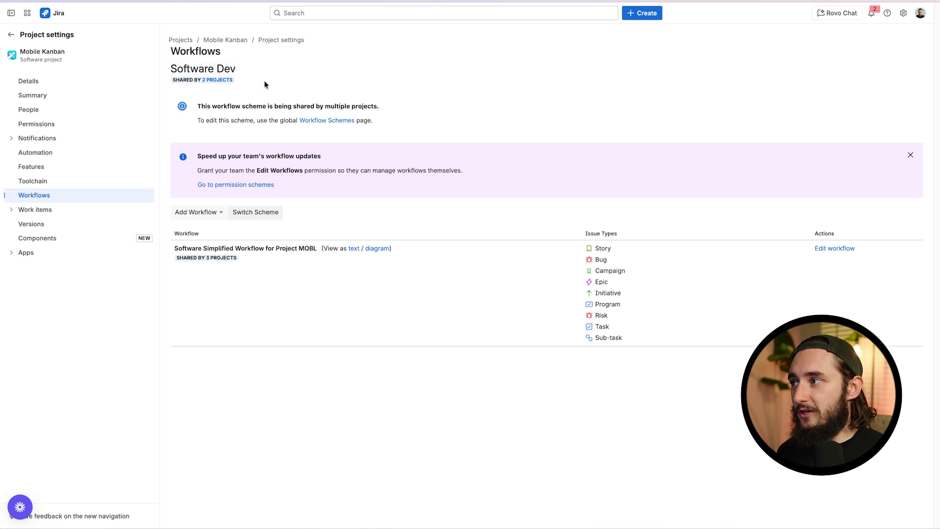
pyautogui.click(220, 81)
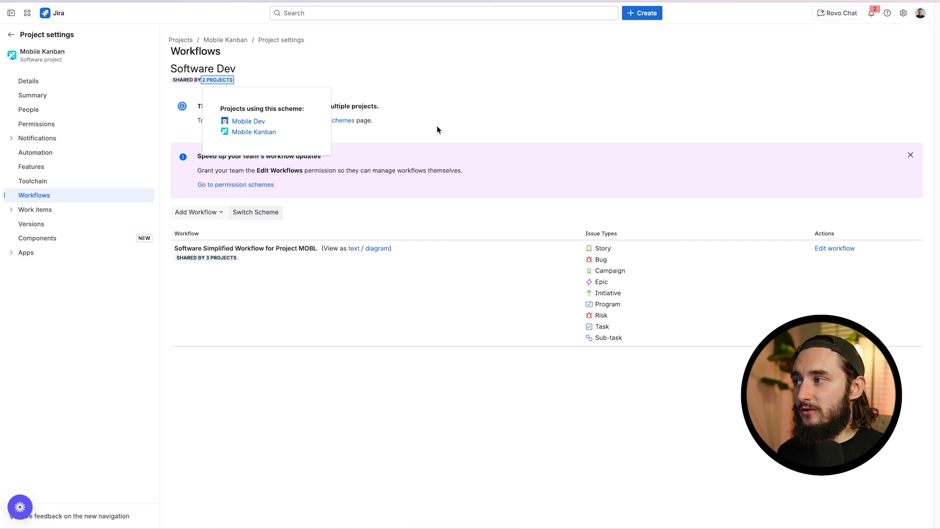
pyautogui.moveTo(25, 222)
pyautogui.click(80, 152)
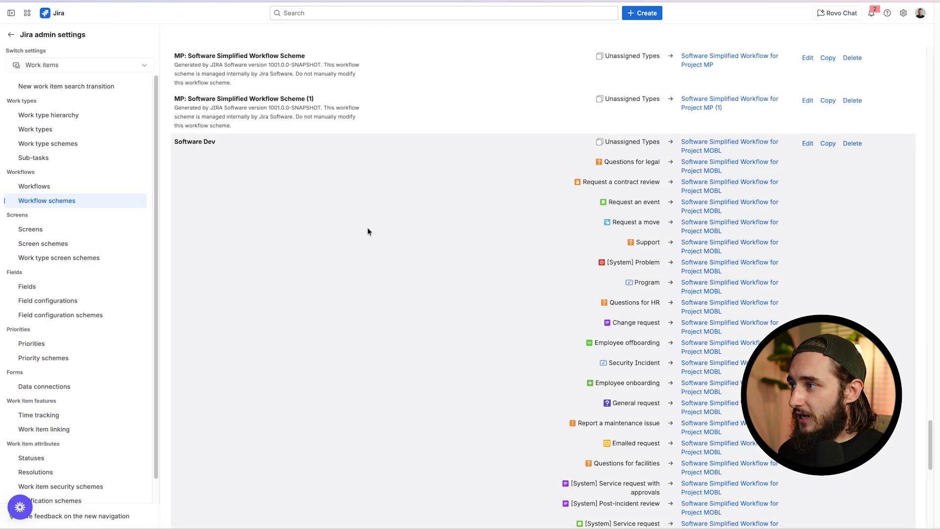
# Step: Find Software Dev in the Workflow schemes list and open Mobile Kanban in a new tab
pyautogui.scroll(-20, 345, 269)
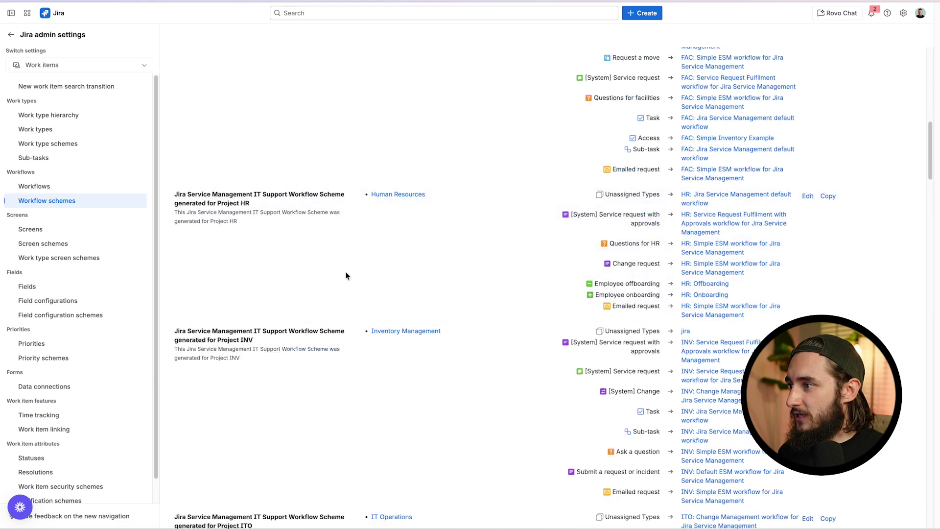
pyautogui.scroll(-20, 345, 272)
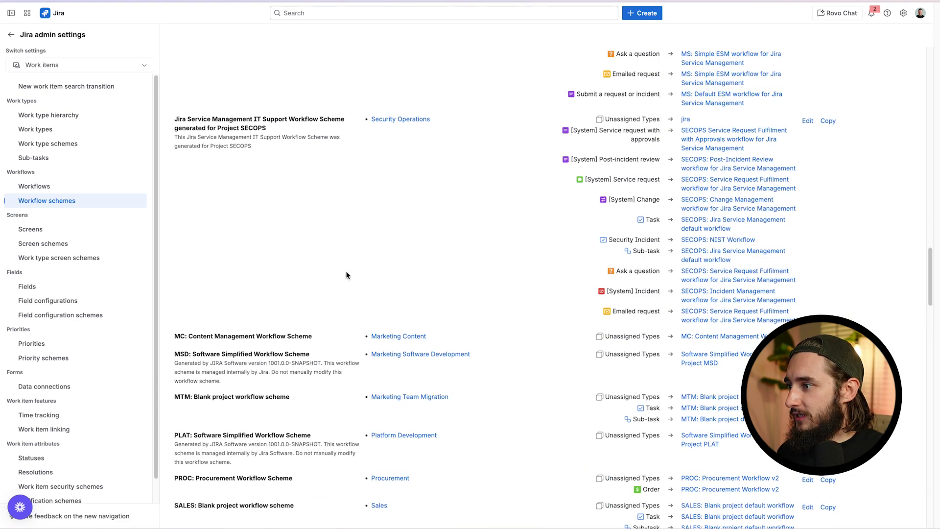
pyautogui.scroll(-4, 345, 271)
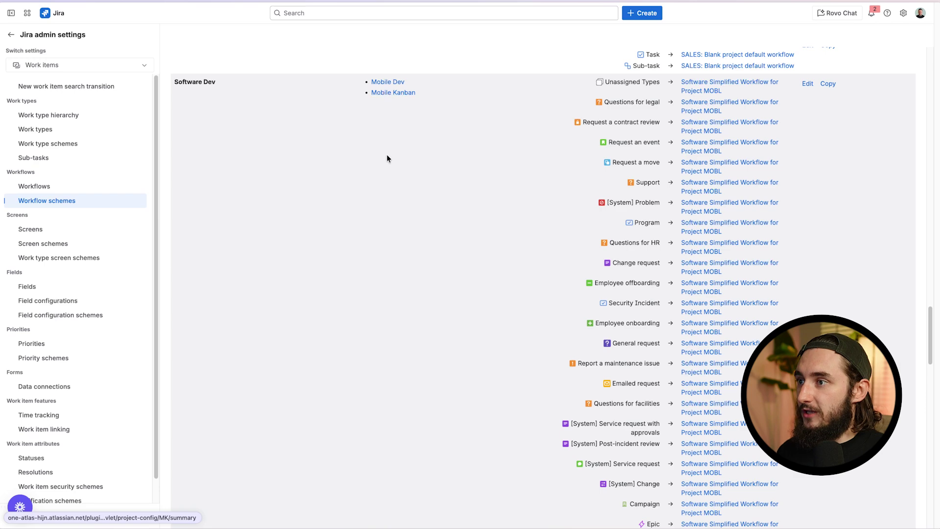
pyautogui.scroll(5, 374, 309)
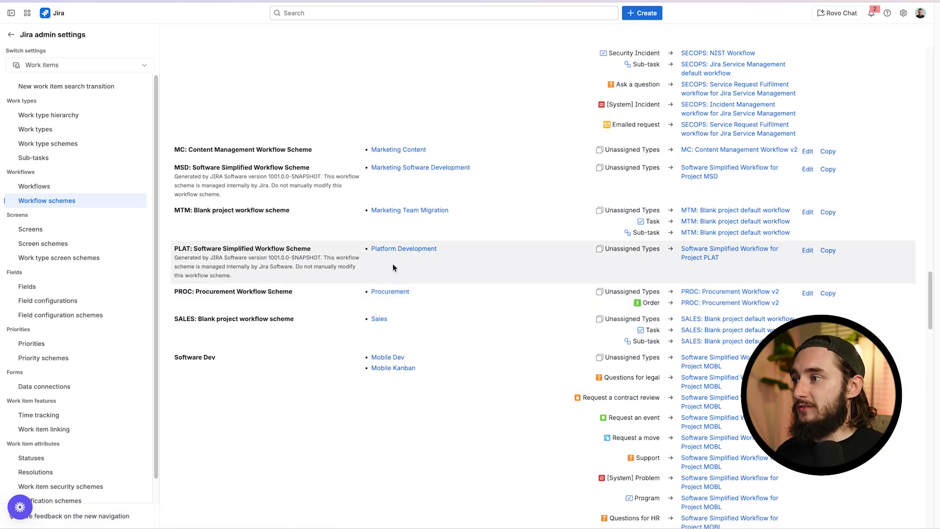
pyautogui.scroll(2, 392, 260)
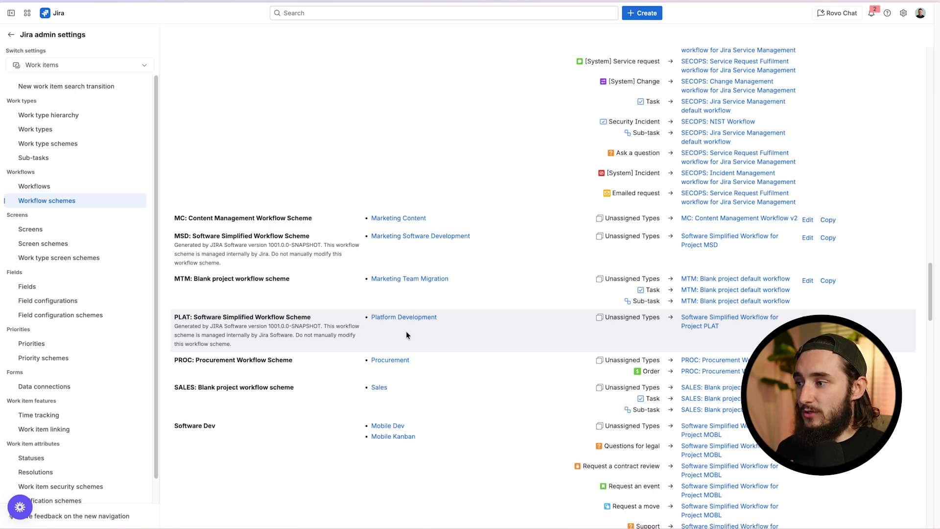
pyautogui.scroll(-1, 406, 331)
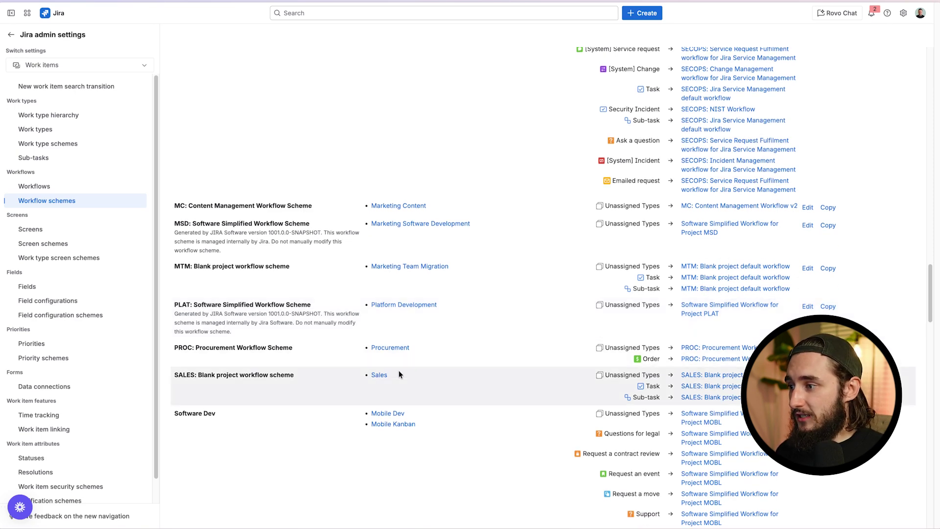
pyautogui.moveTo(3, 274)
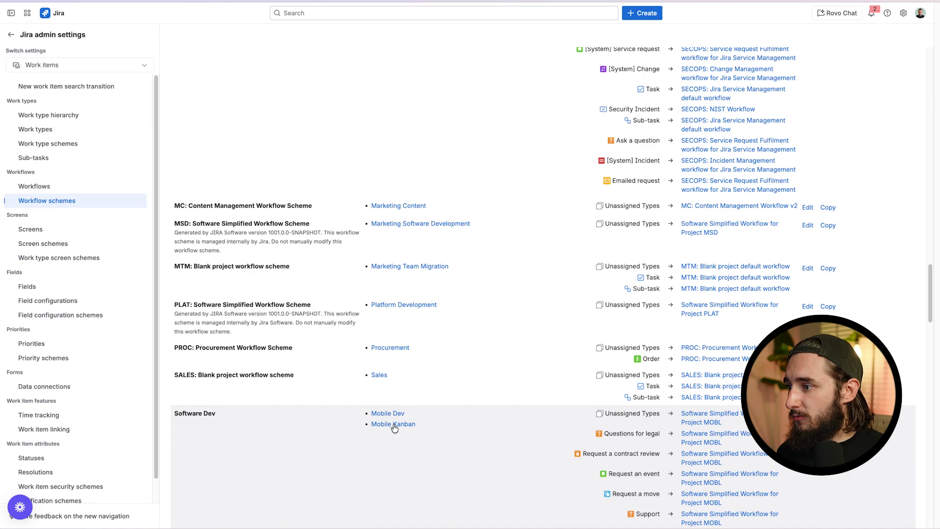
pyautogui.keyDown('super'); pyautogui.click(392, 424); pyautogui.keyUp('super')
# Step: Close the leftover Workflows and board tabs
pyautogui.moveTo(2, 273)
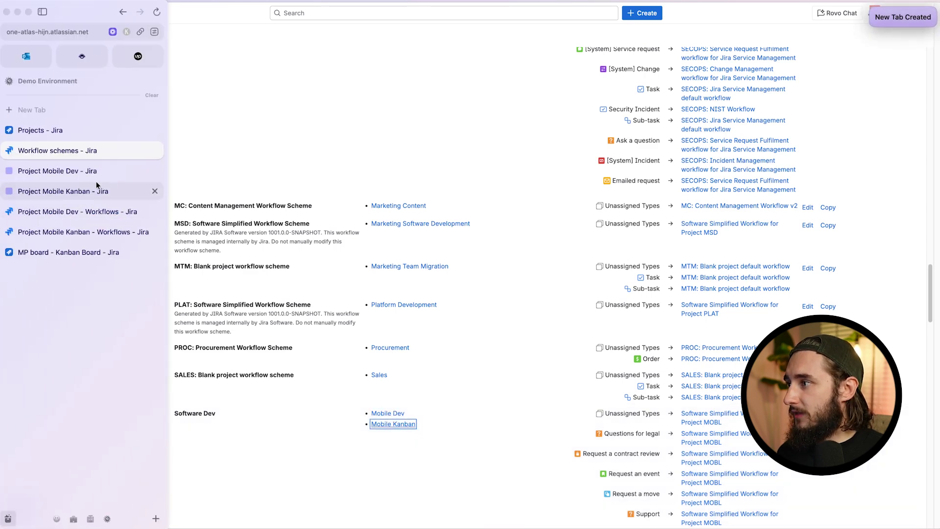
pyautogui.click(155, 211)
pyautogui.click(90, 170)
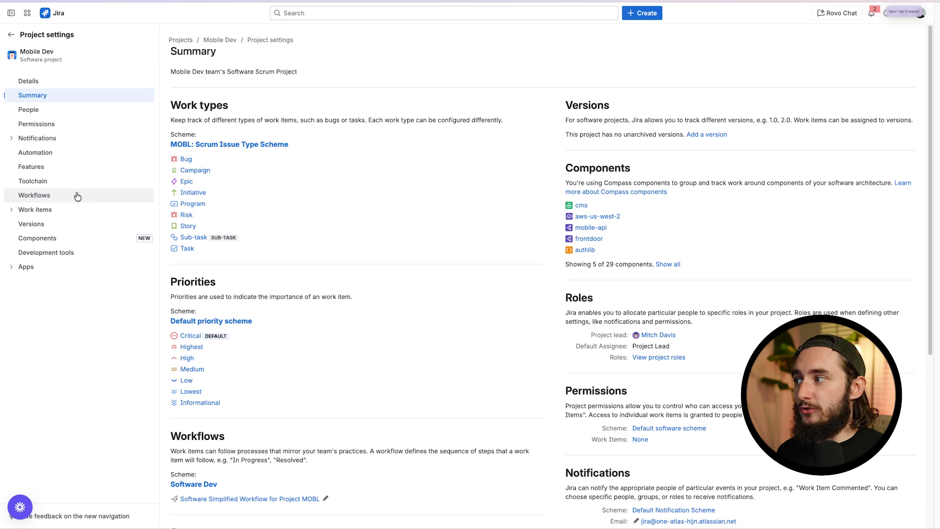
# Step: View the Workflows settings of Mobile Kanban and Mobile Dev, ending on Mobile Kanban's Software Dev scheme
pyautogui.moveTo(52, 185)
pyautogui.click(113, 191)
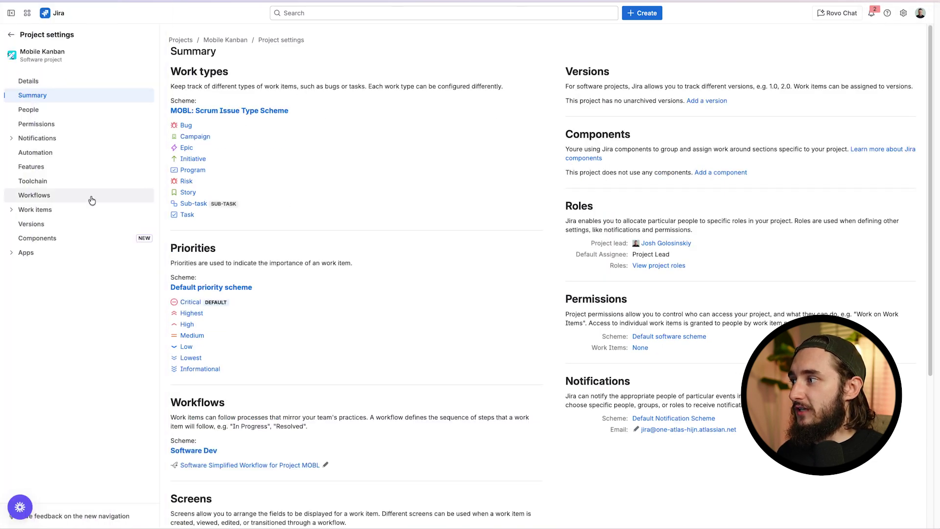
pyautogui.click(90, 199)
pyautogui.moveTo(4, 212)
pyautogui.click(62, 170)
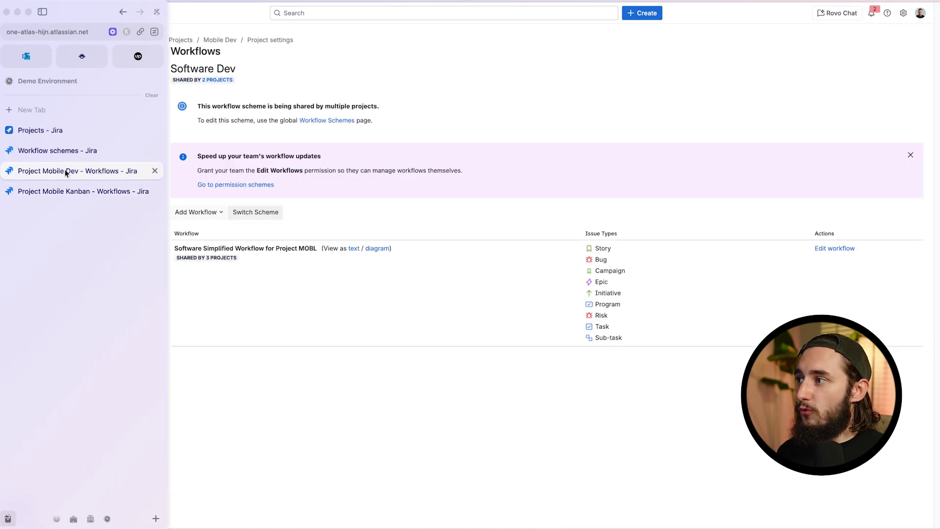
pyautogui.click(67, 191)
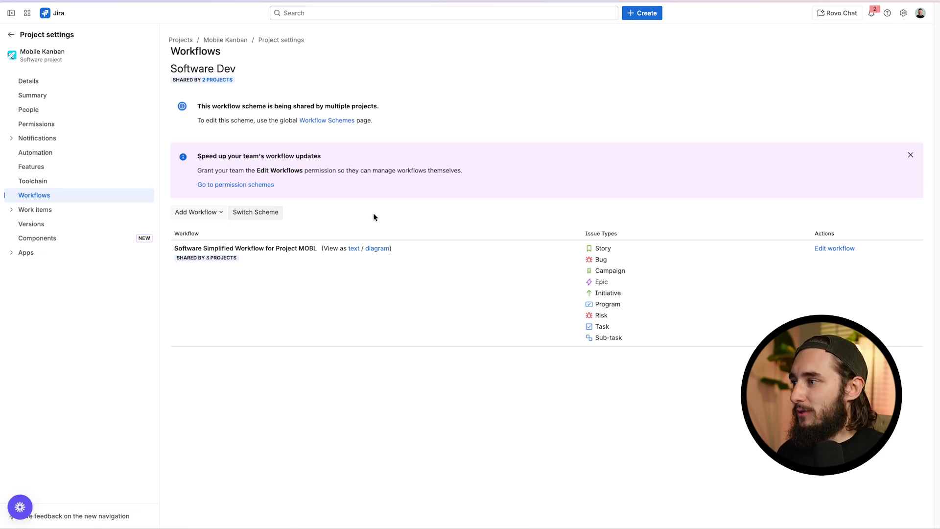
# Step: Preview the shared workflow diagram and open the MOBL simplified workflow for editing
pyautogui.moveTo(2, 161)
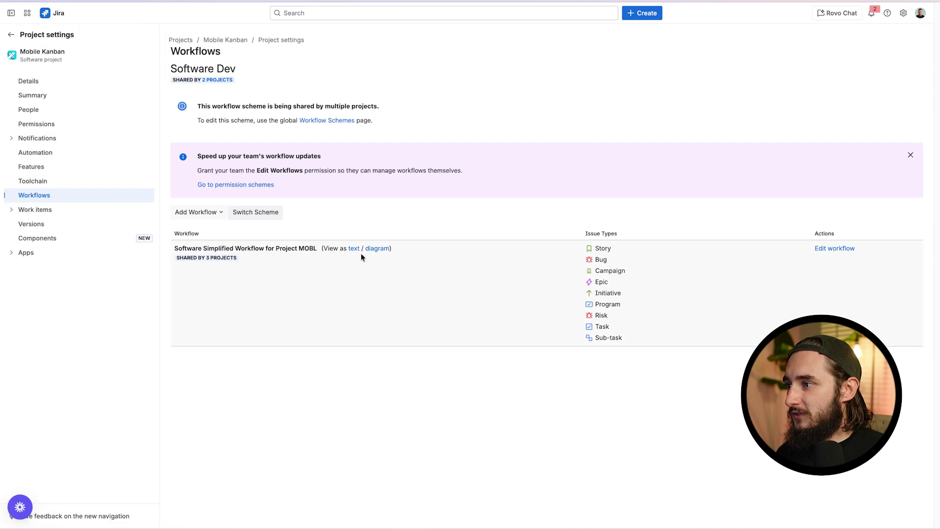
pyautogui.click(377, 251)
pyautogui.moveTo(44, 150)
pyautogui.click(76, 169)
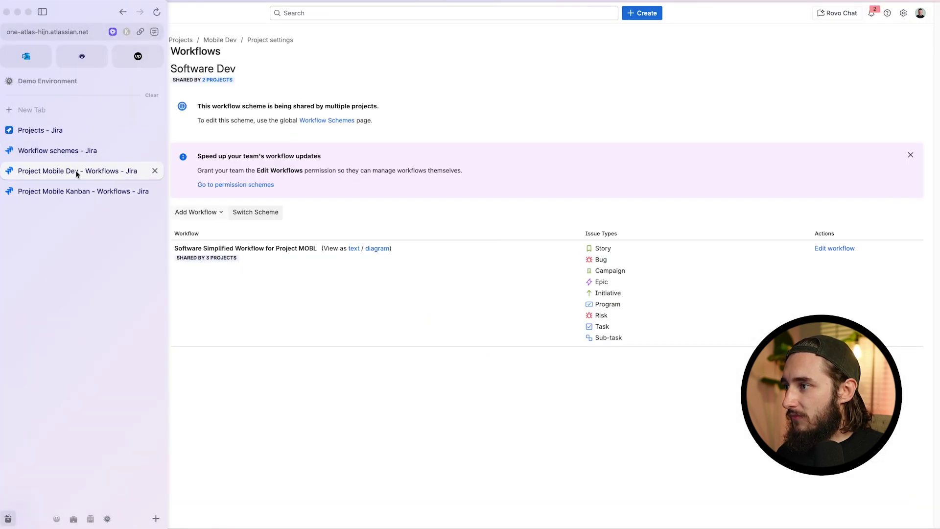
pyautogui.click(832, 248)
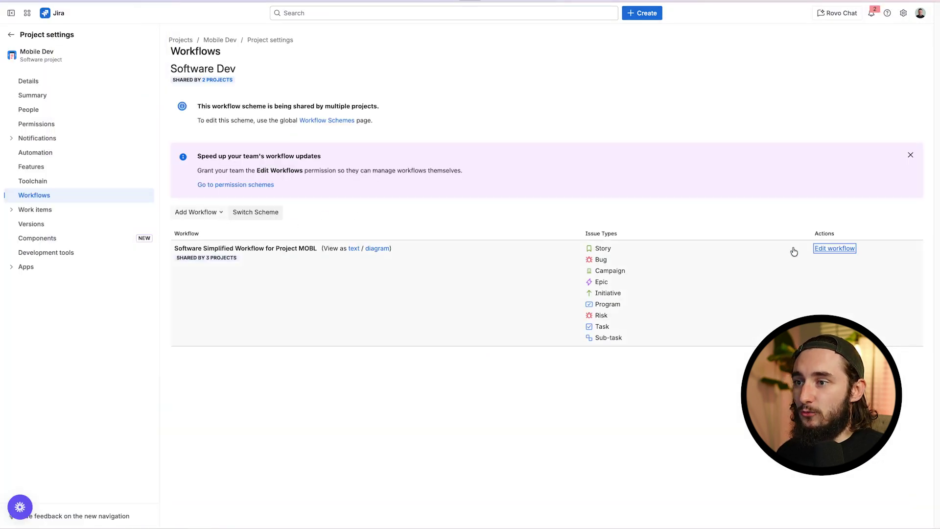
pyautogui.moveTo(37, 263)
pyautogui.click(88, 193)
pyautogui.click(89, 180)
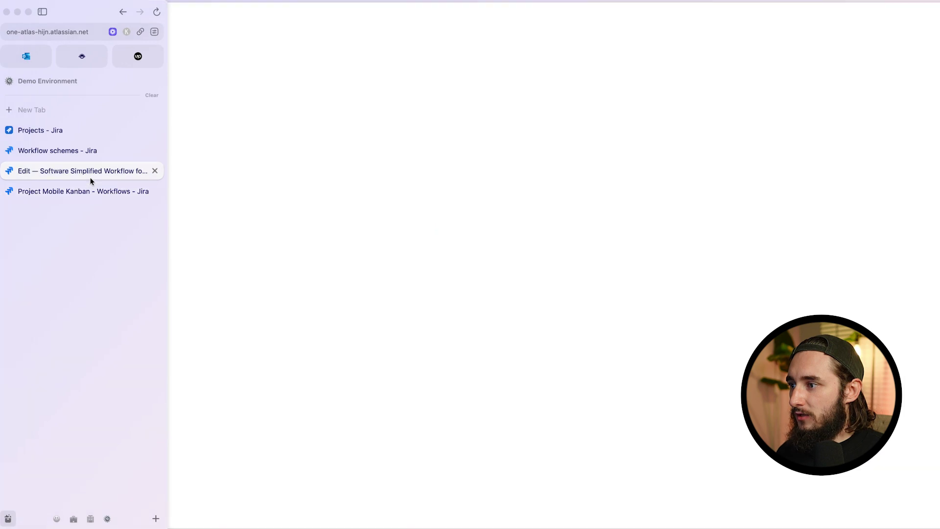
# Step: Add the existing Approved status and place it below CANCELED
pyautogui.click(204, 179)
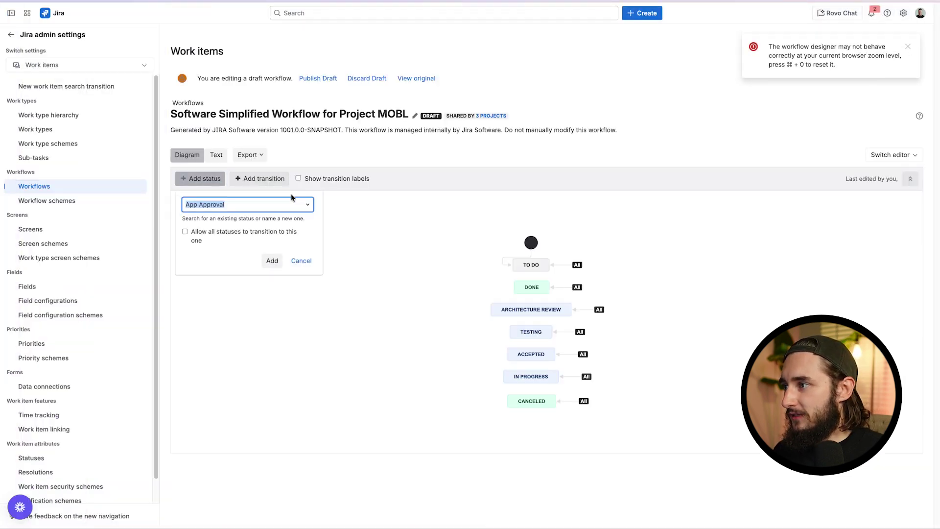
pyautogui.write('a')
pyautogui.click(216, 251)
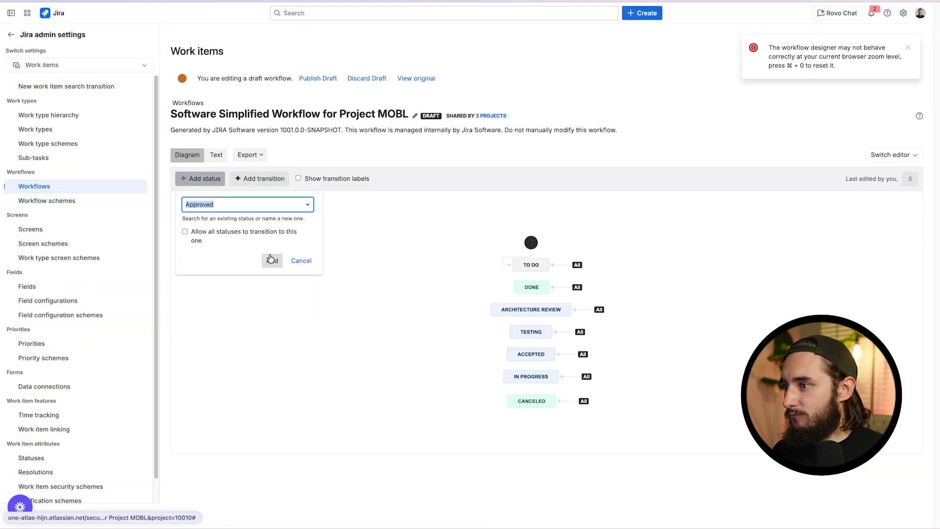
pyautogui.click(272, 261)
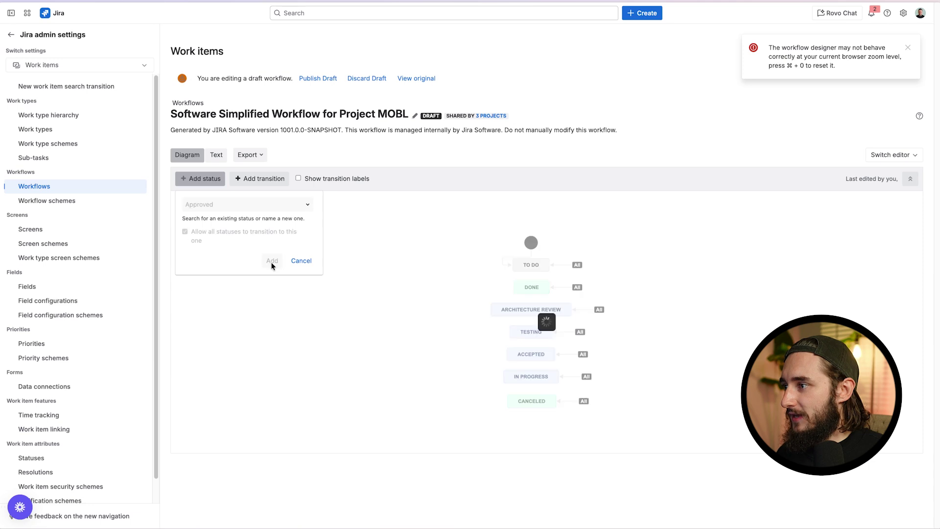
pyautogui.moveTo(552, 239); pyautogui.dragTo(537, 424)
# Step: Publish the draft workflow without saving a backup
pyautogui.moveTo(5, 300)
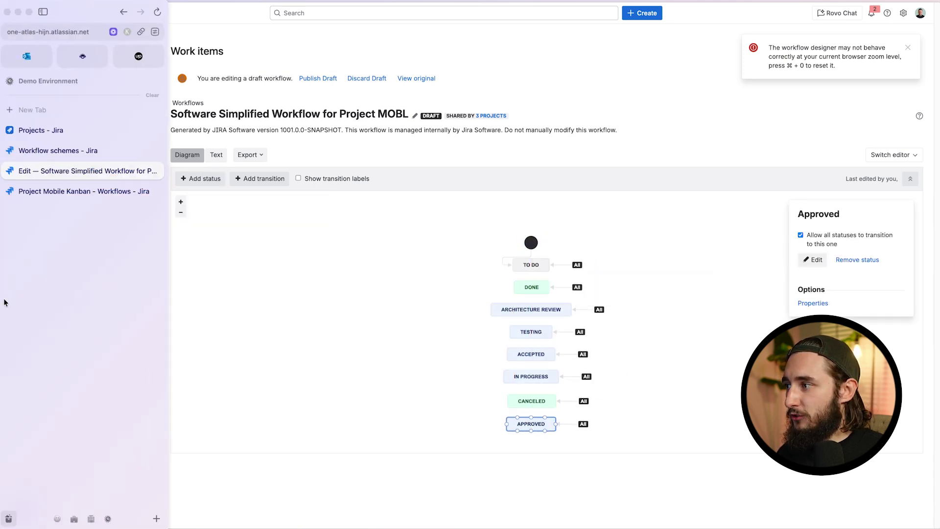
pyautogui.click(73, 191)
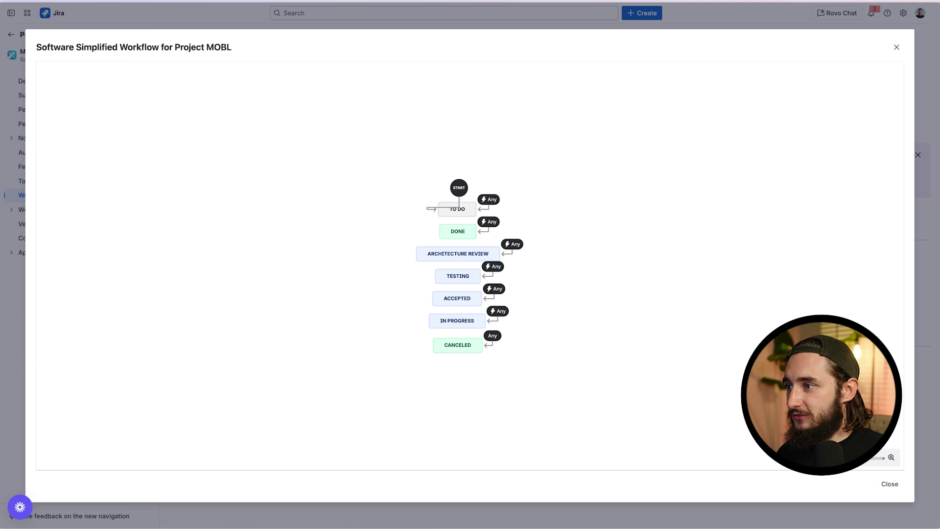
pyautogui.moveTo(3, 253)
pyautogui.click(84, 172)
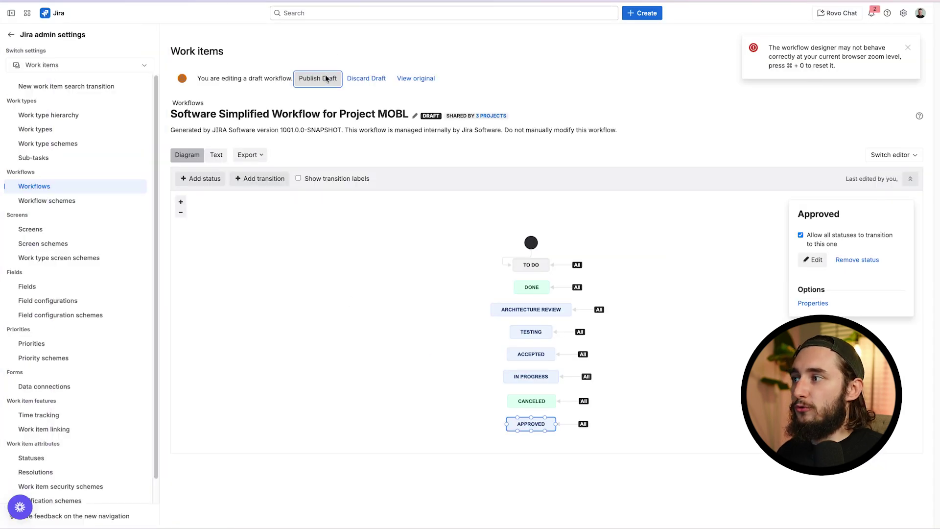
pyautogui.click(318, 79)
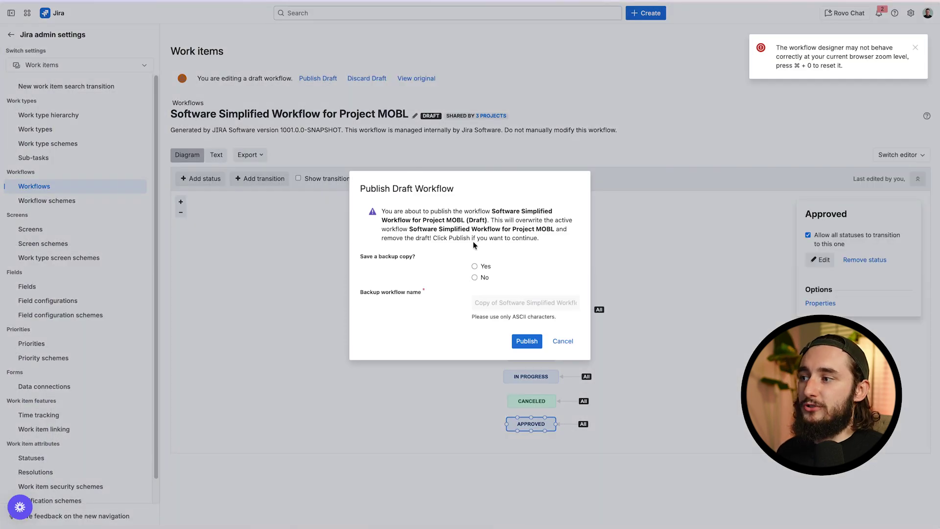
pyautogui.click(528, 342)
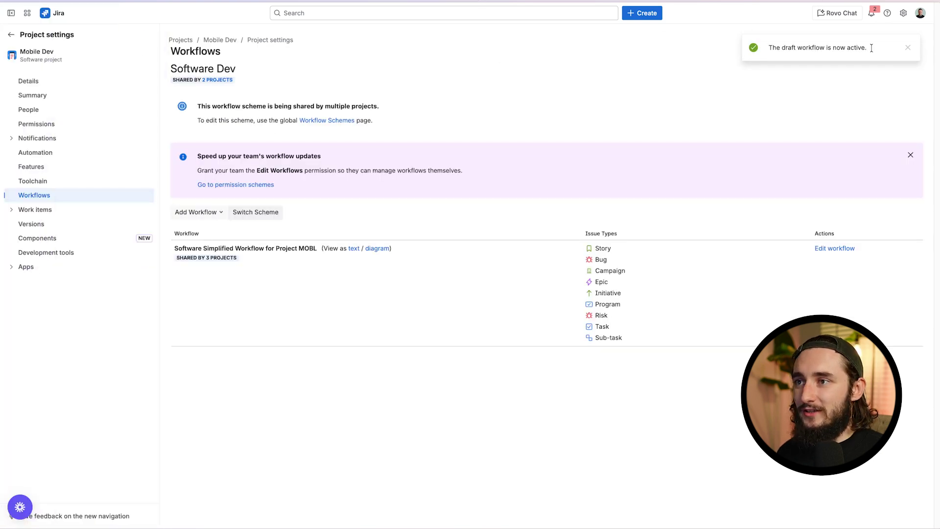
# Step: Verify Mobile Kanban's workflow diagram shows APPROVED, then go back to its All work list
pyautogui.click(77, 193)
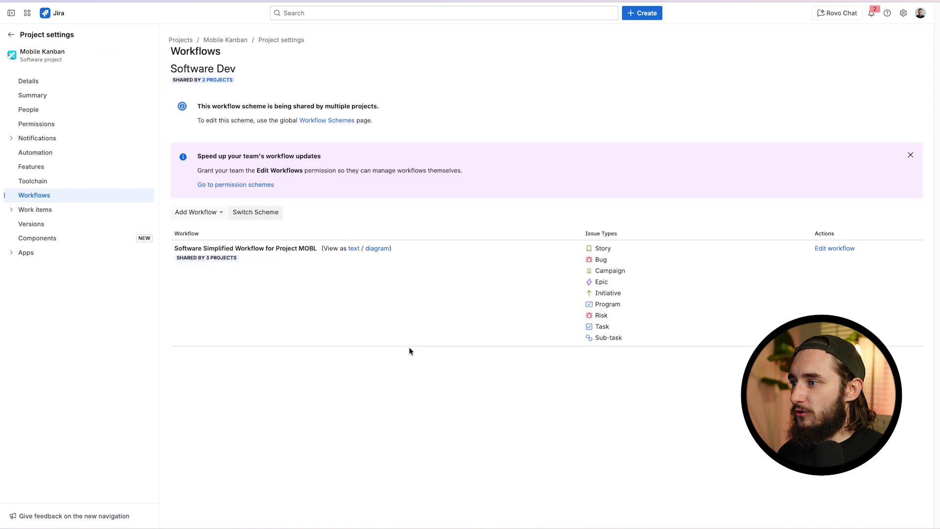
pyautogui.click(377, 249)
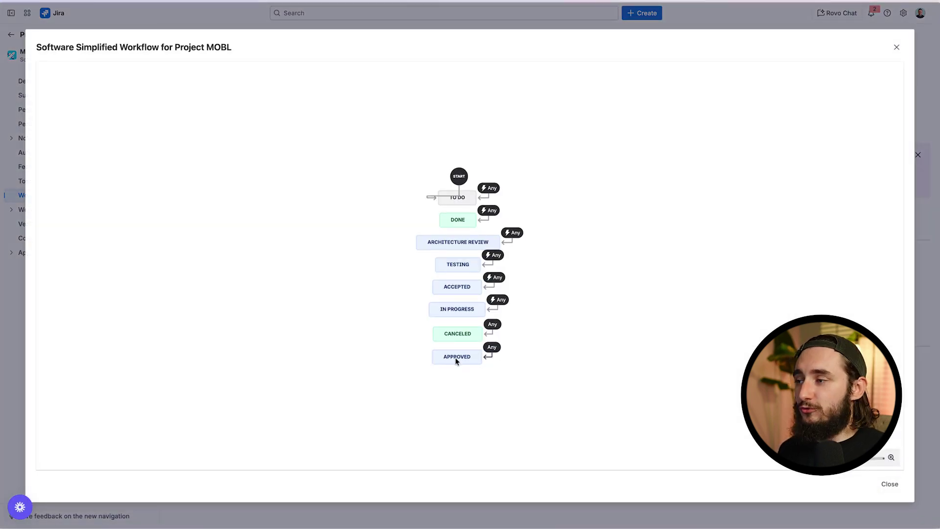
pyautogui.click(887, 484)
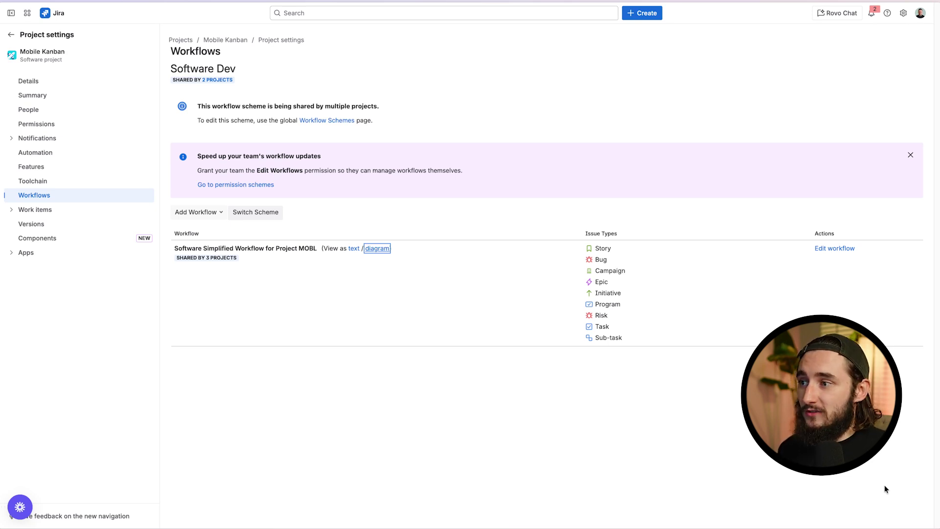
pyautogui.click(377, 249)
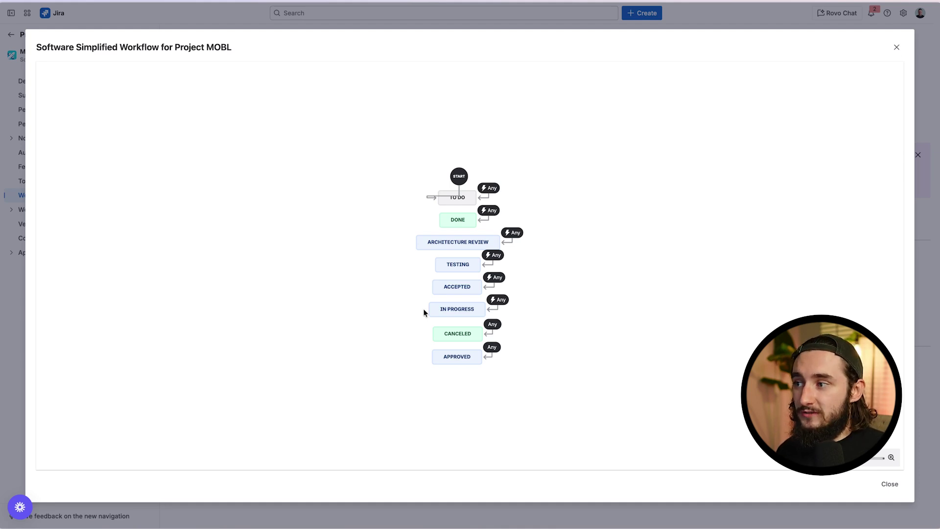
pyautogui.click(890, 484)
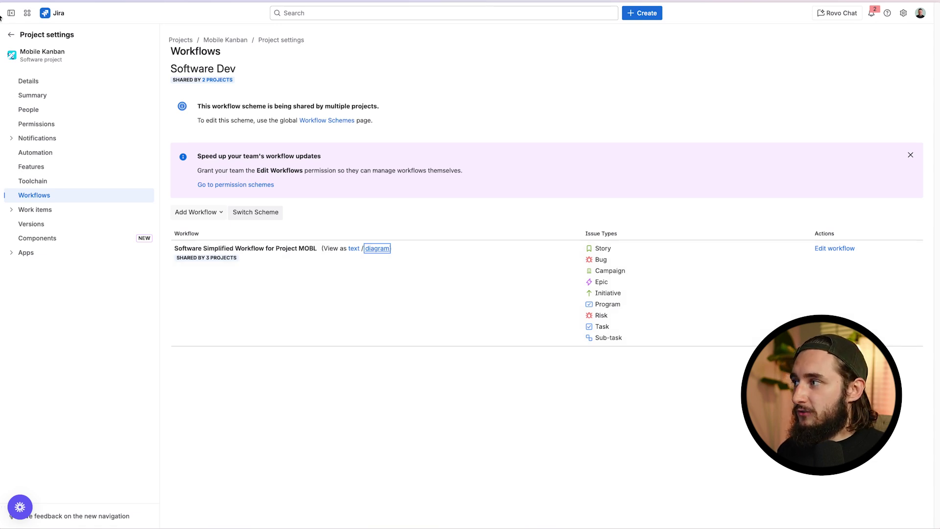
pyautogui.click(10, 35)
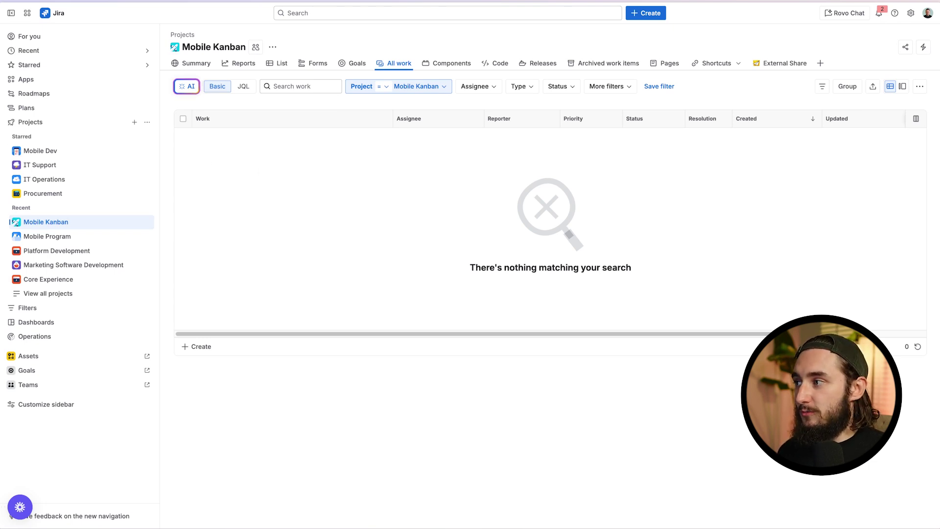
# Step: Leave the workflow schemes admin page for the main Jira view
pyautogui.moveTo(120, 170)
pyautogui.click(147, 150)
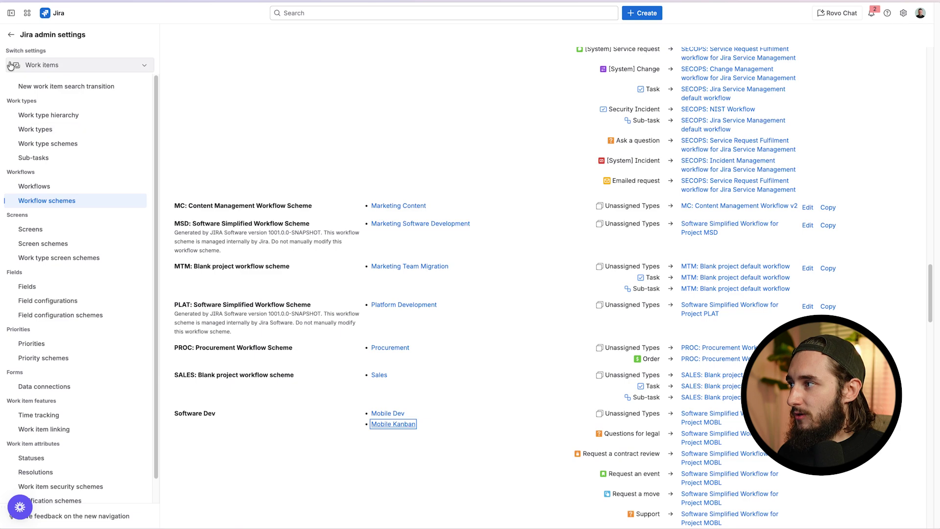
pyautogui.click(11, 34)
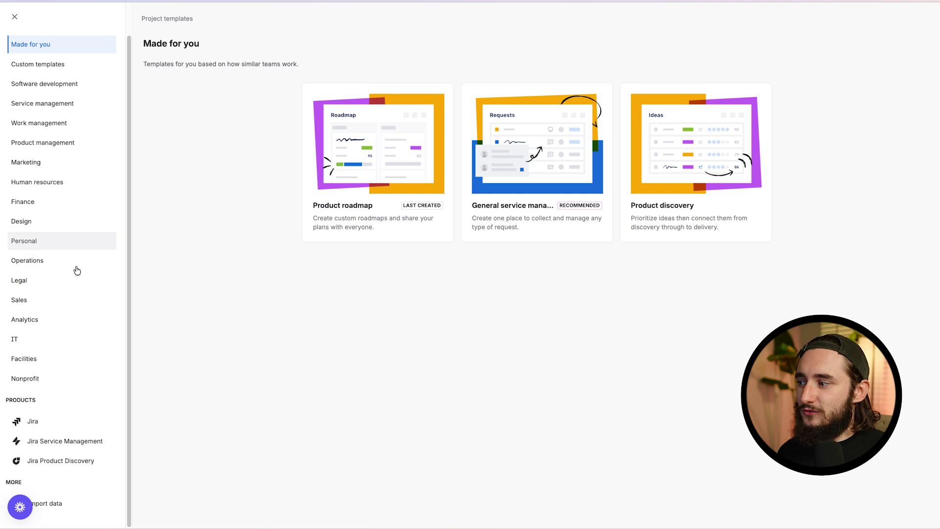
# Step: Choose the Jira Kanban template for a new project
pyautogui.click(73, 419)
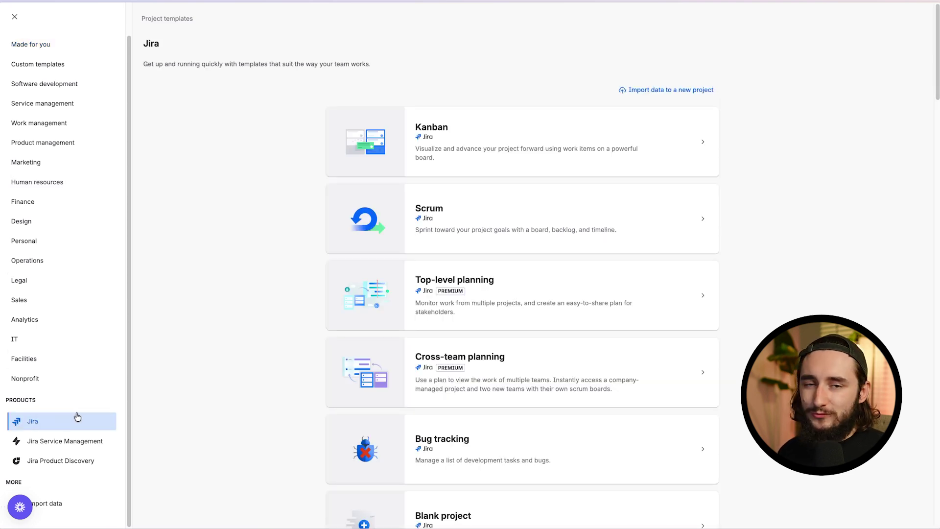
pyautogui.scroll(1, 54, 245)
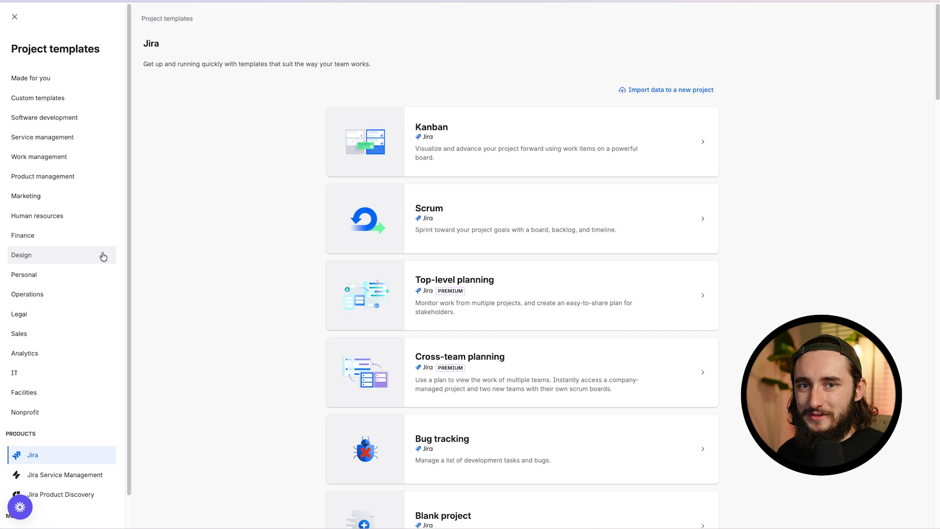
pyautogui.scroll(-1, 103, 304)
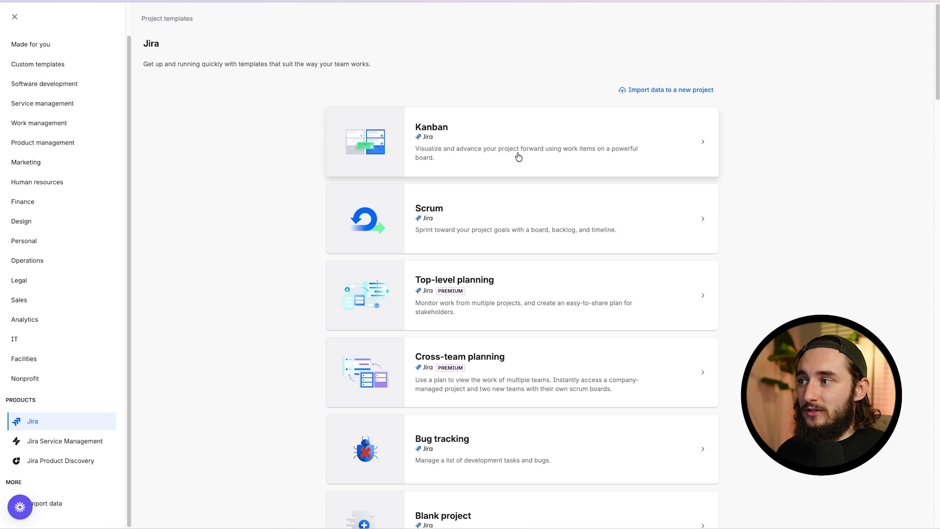
pyautogui.click(567, 156)
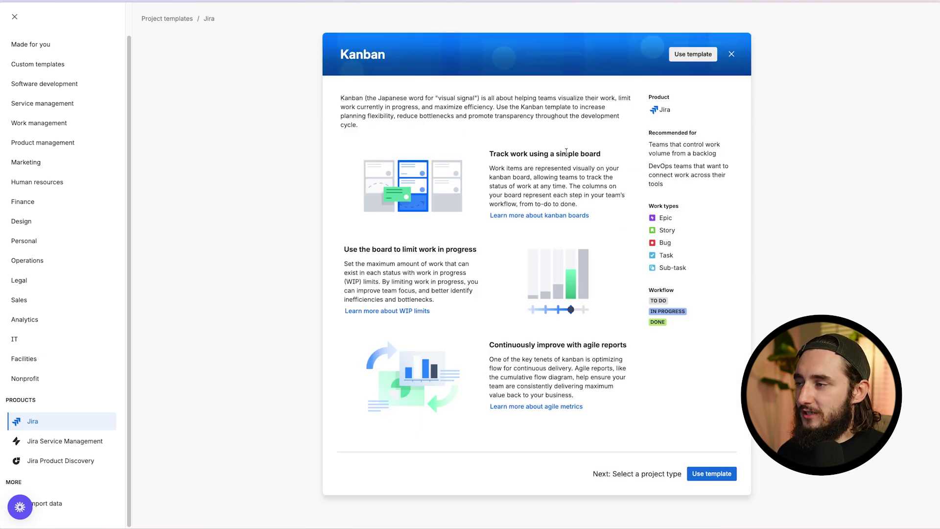
pyautogui.click(712, 476)
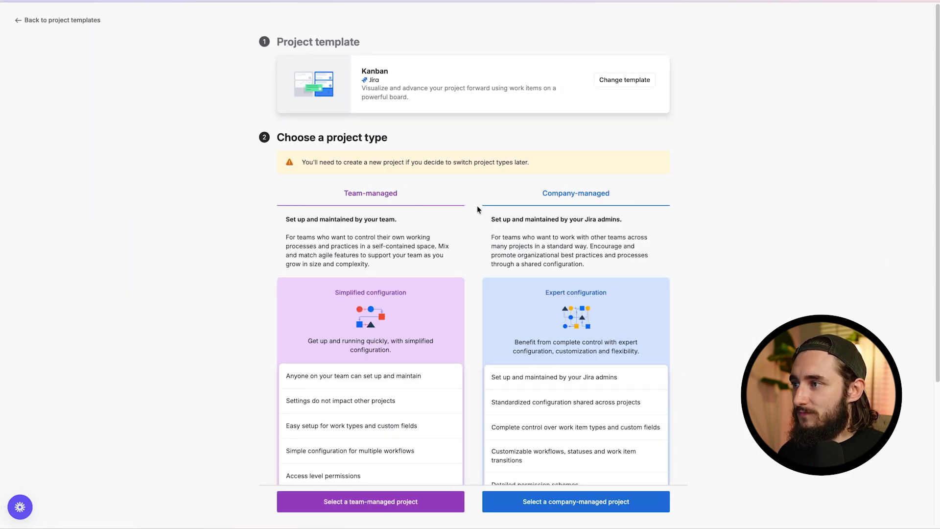
pyautogui.scroll(-4, 516, 307)
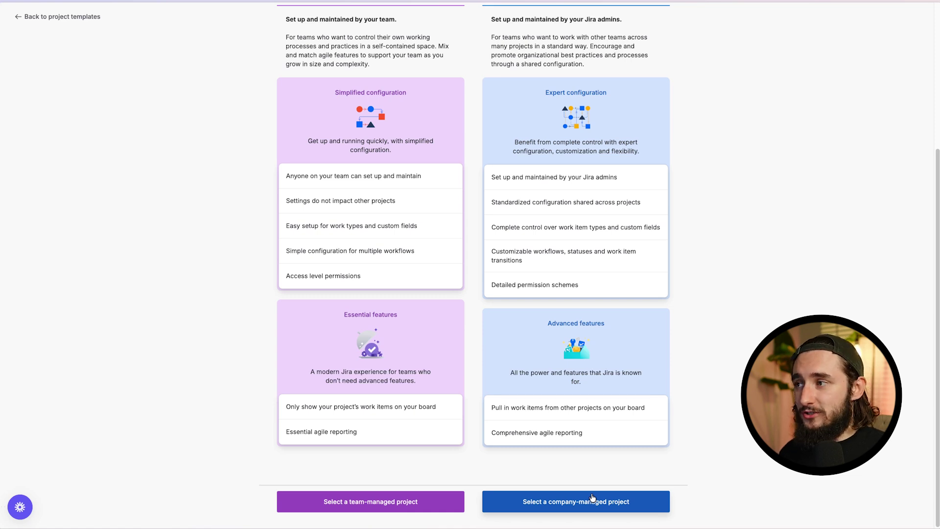
pyautogui.scroll(4, 409, 269)
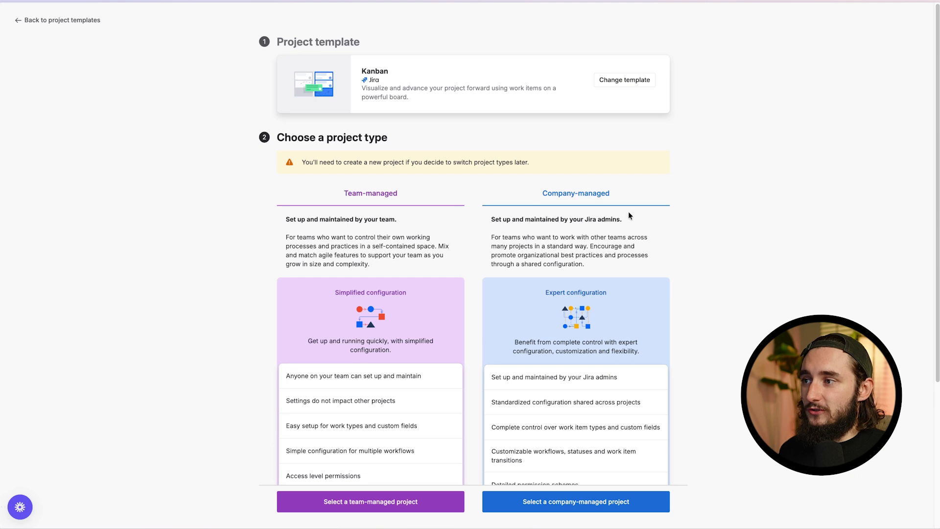
# Step: Make the new project company-managed and name it Mobile V2
pyautogui.click(581, 497)
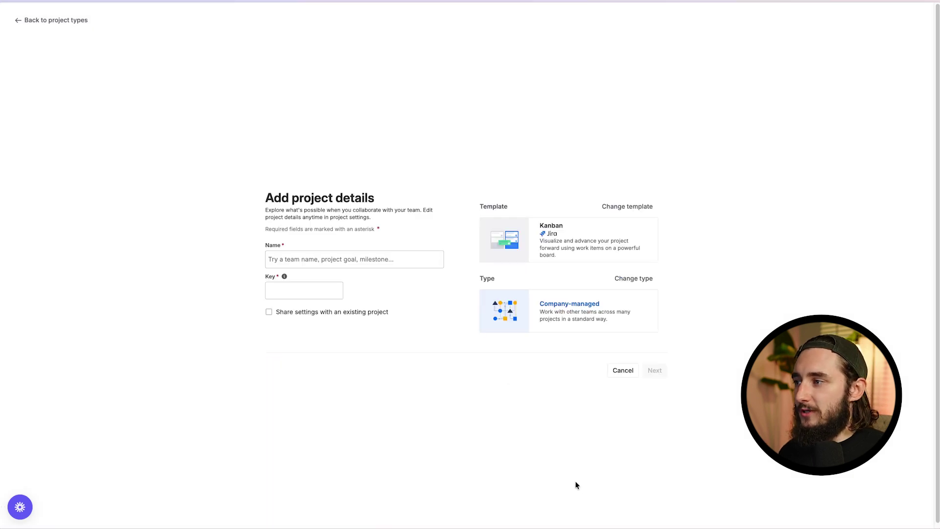
pyautogui.click(342, 249)
pyautogui.moveTo(9, 180)
pyautogui.click(30, 131)
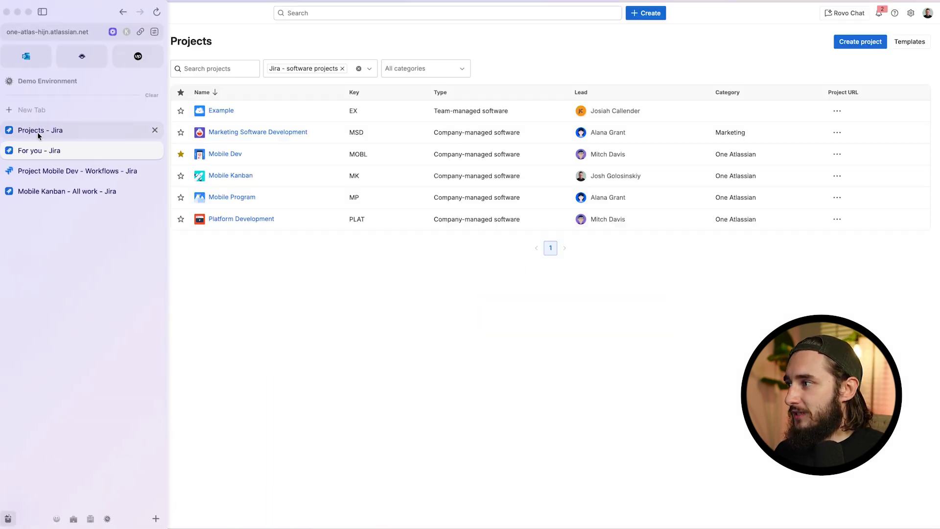
pyautogui.click(66, 191)
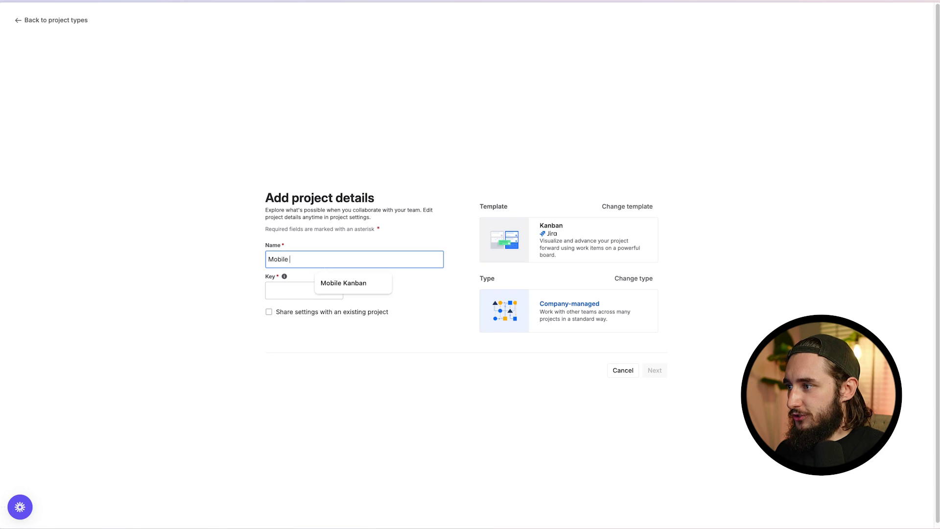
pyautogui.write('V2')
pyautogui.click(108, 327)
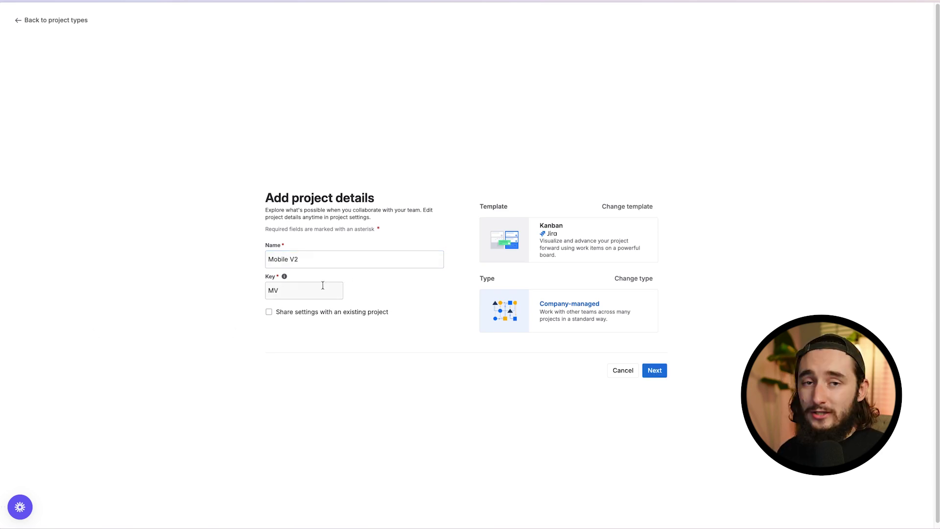
# Step: Share settings with Mobile Dev (MOBL) and create the project with key MV
pyautogui.click(268, 313)
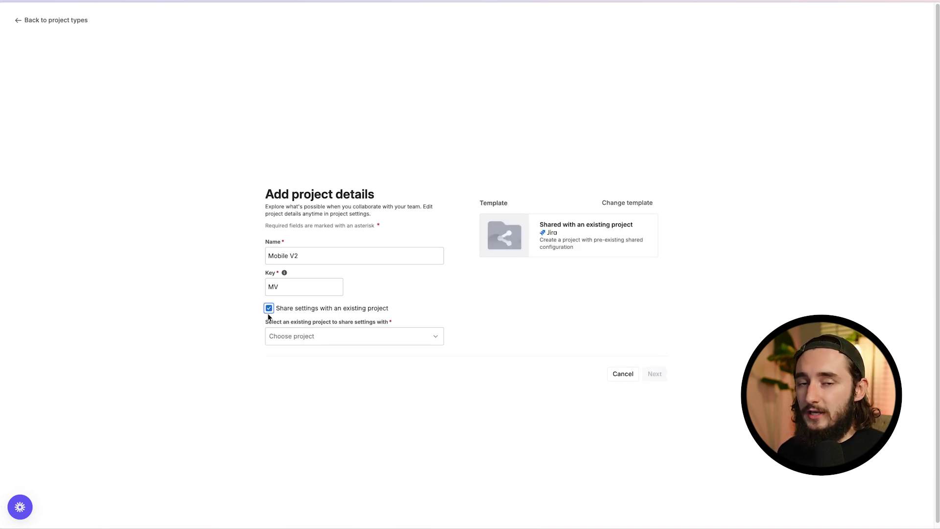
pyautogui.moveTo(2, 294)
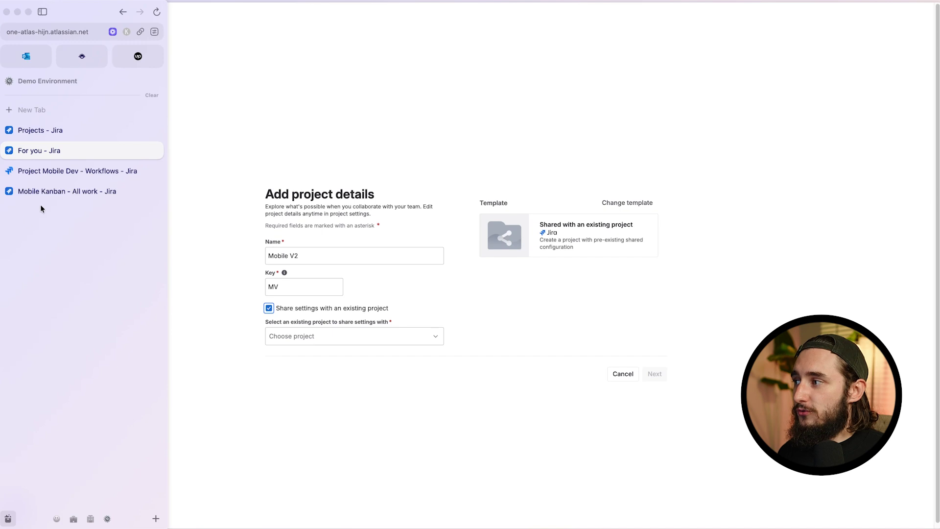
pyautogui.click(62, 174)
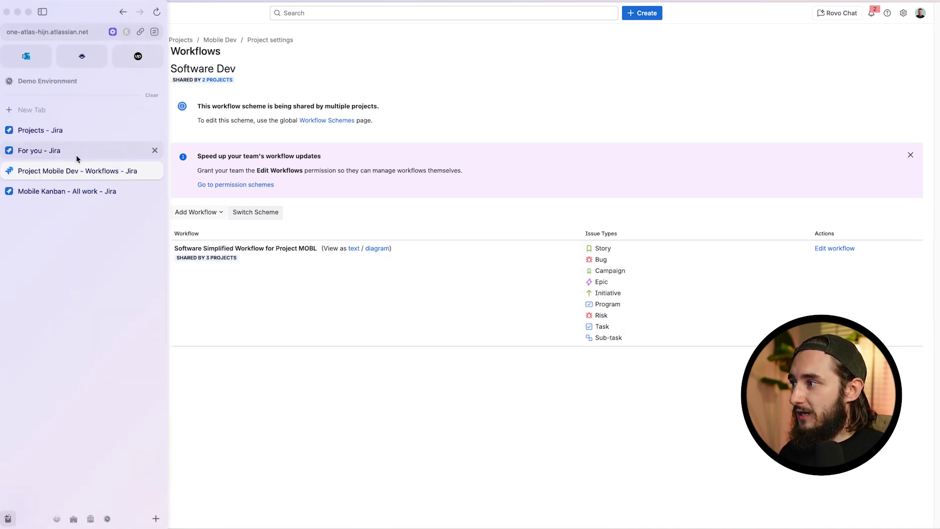
pyautogui.click(75, 155)
pyautogui.click(337, 336)
pyautogui.write('mobile')
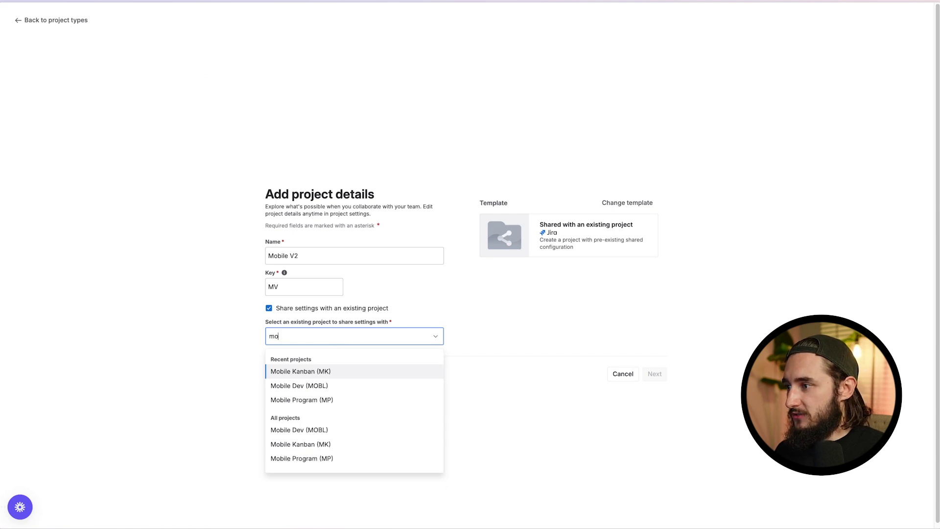
pyautogui.click(328, 385)
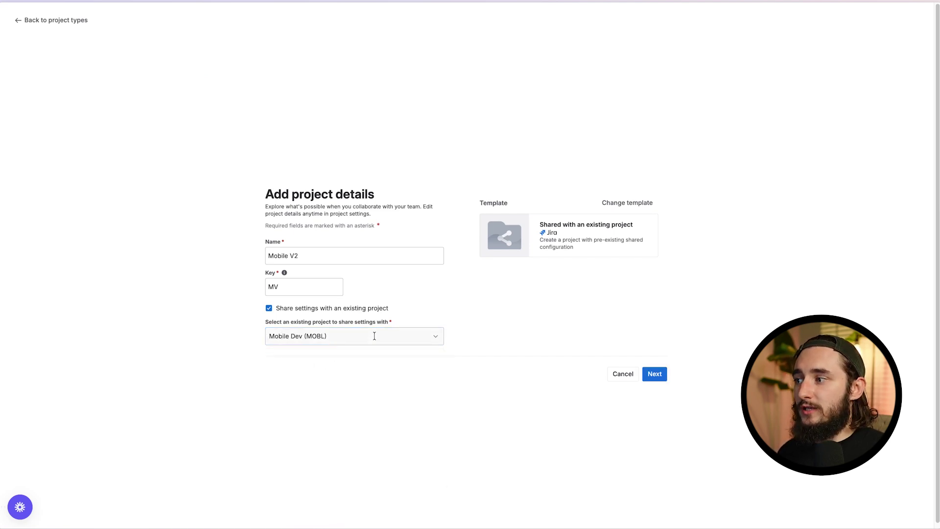
pyautogui.click(644, 375)
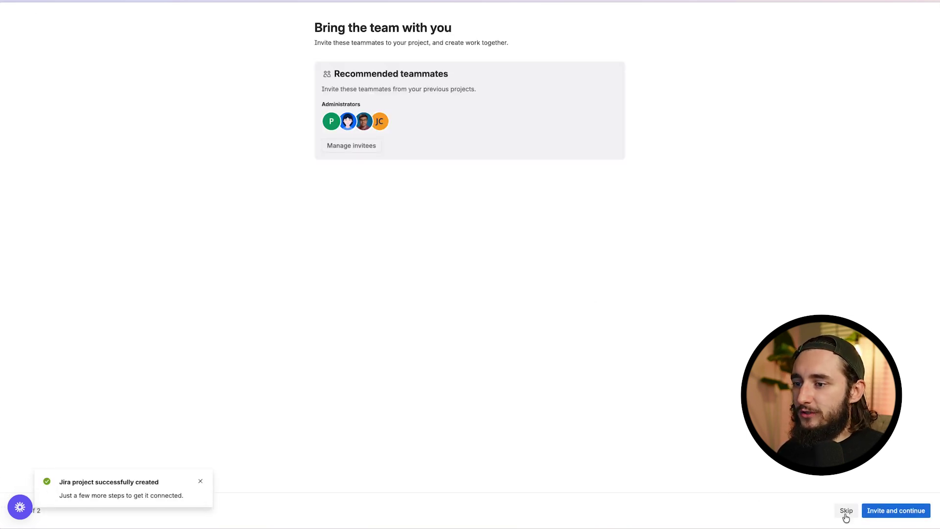
# Step: Skip the invite and connect steps and open Mobile V2's project settings
pyautogui.click(846, 512)
pyautogui.click(899, 514)
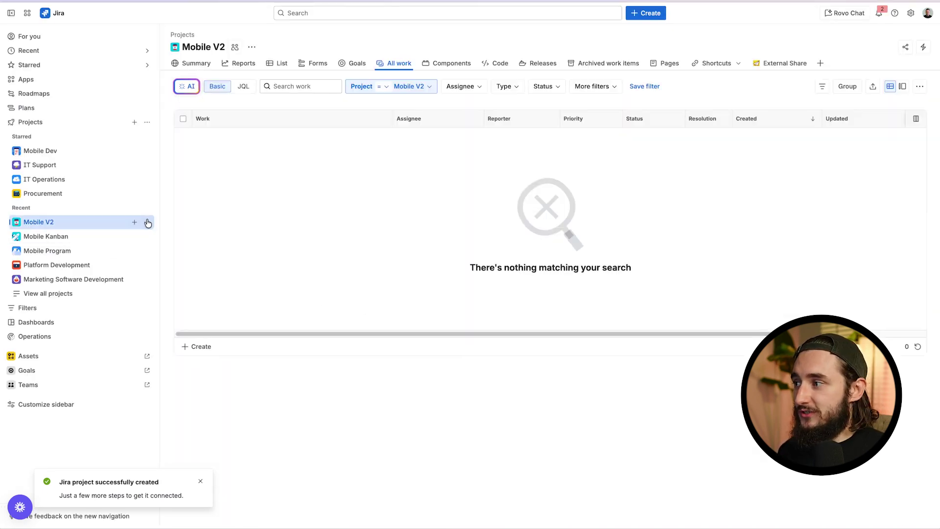
pyautogui.click(146, 222)
pyautogui.click(223, 316)
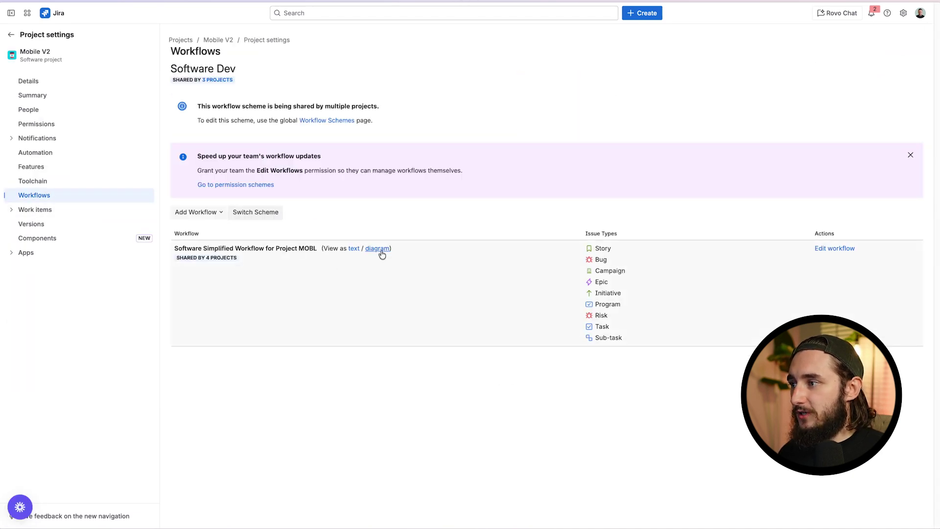
# Step: View the workflow diagram and the list of 3 projects sharing Software Dev
pyautogui.click(379, 249)
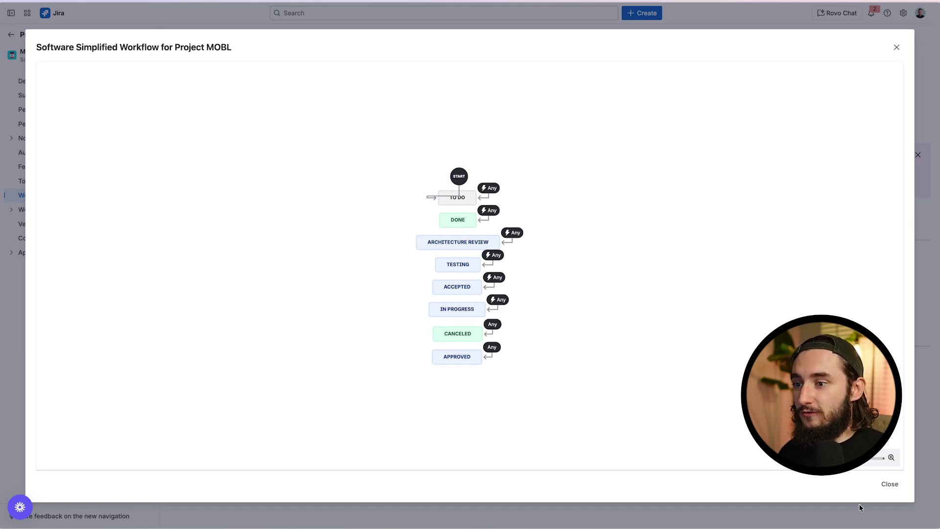
pyautogui.click(888, 486)
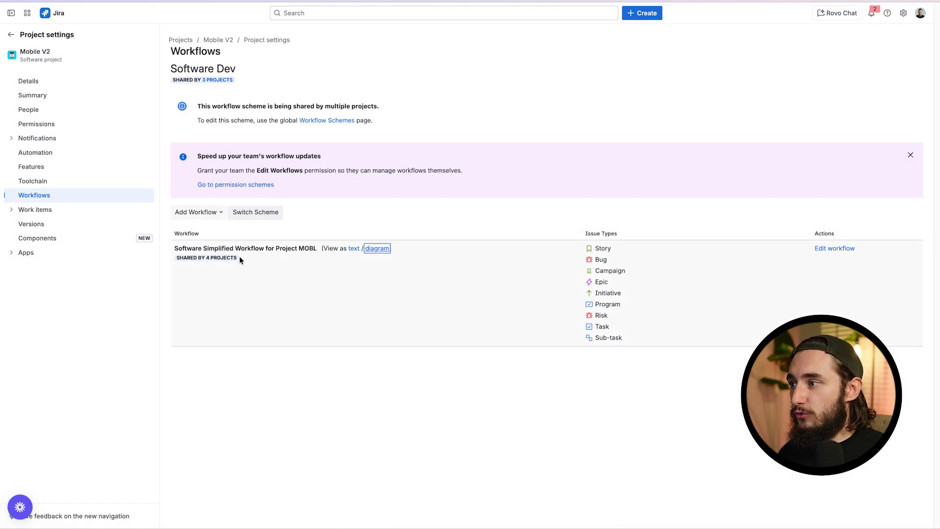
pyautogui.click(215, 82)
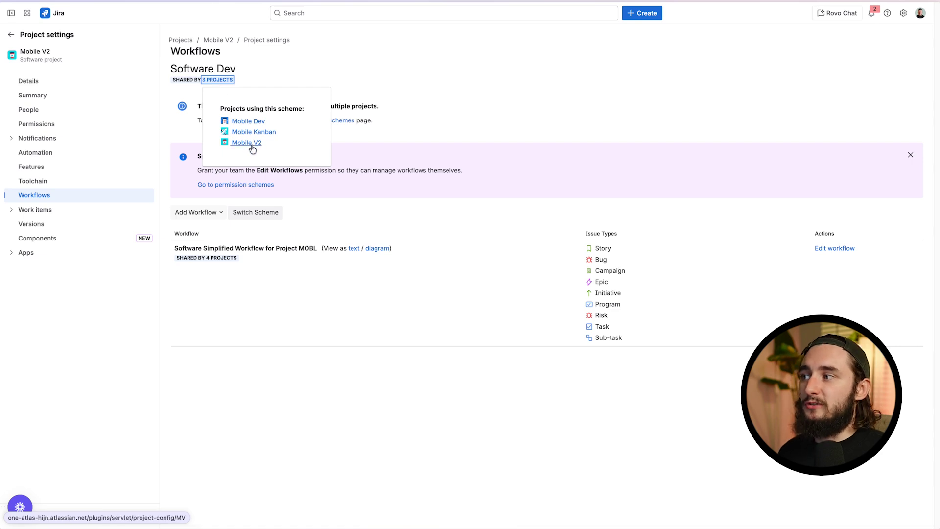
pyautogui.click(409, 81)
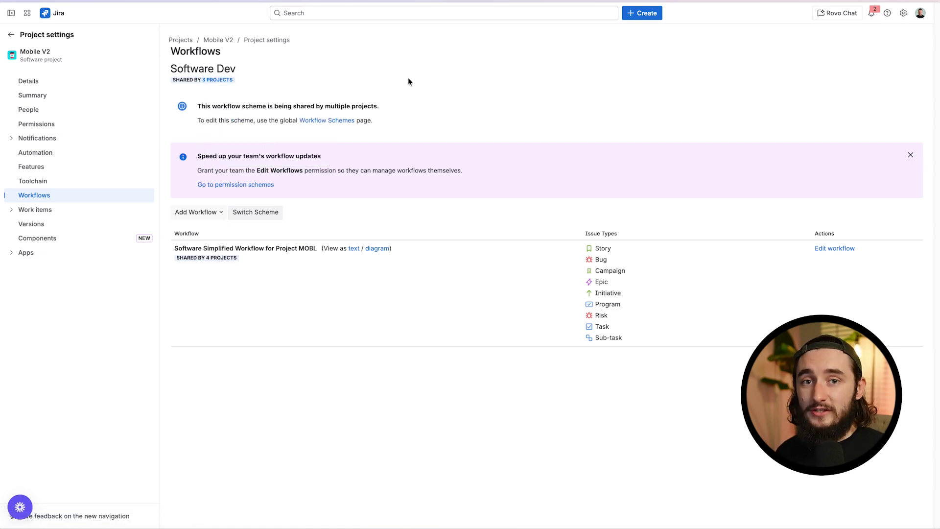